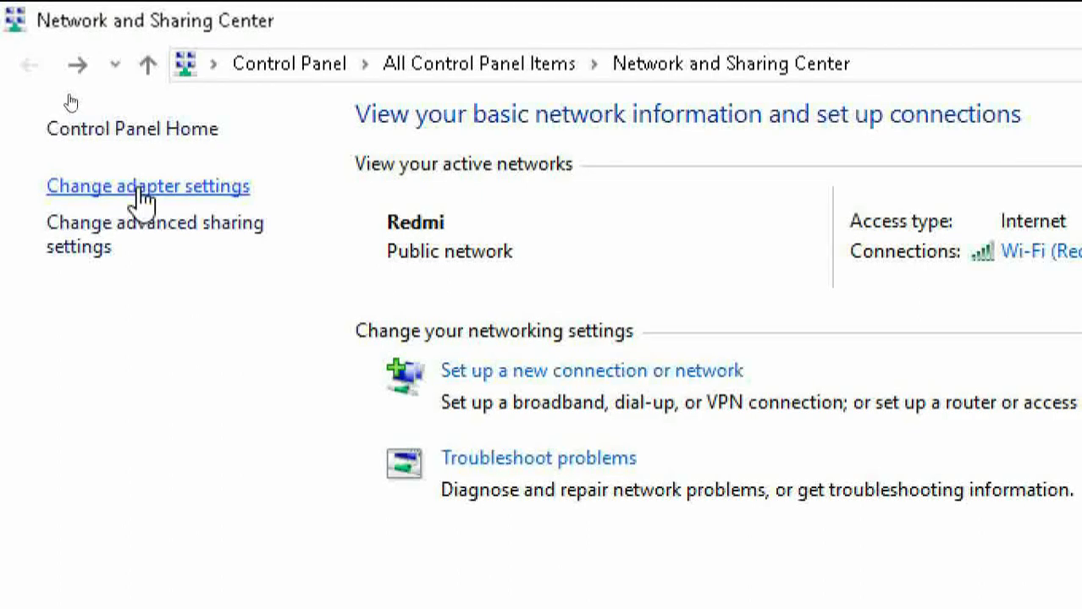
- Open the network adapter settings and view the Wi-Fi adapter's properties
click(141, 188)
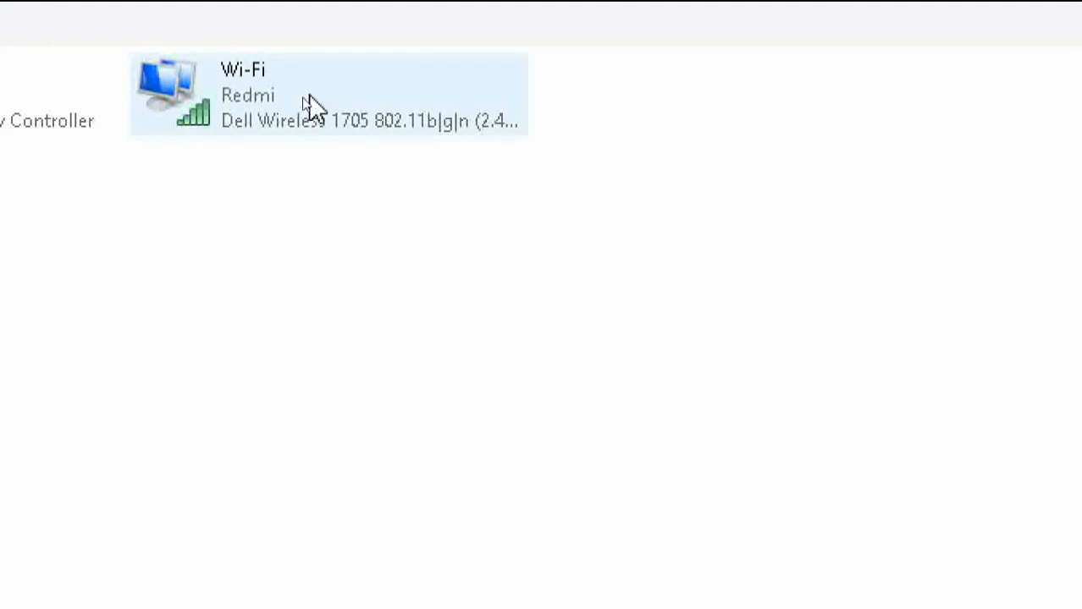
right_click(304, 95)
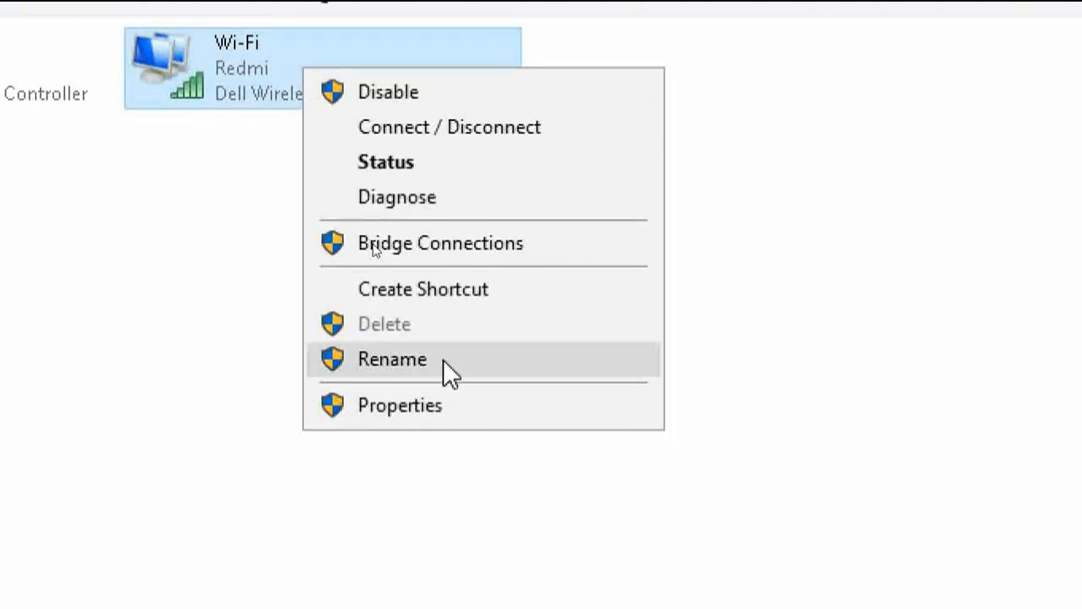
click(430, 406)
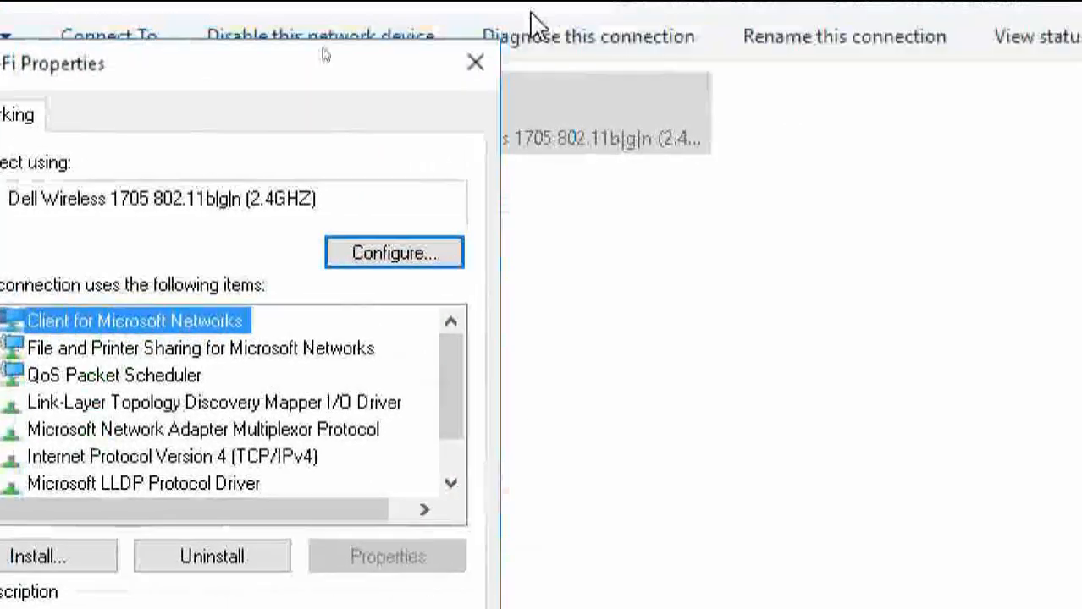
click(564, 24)
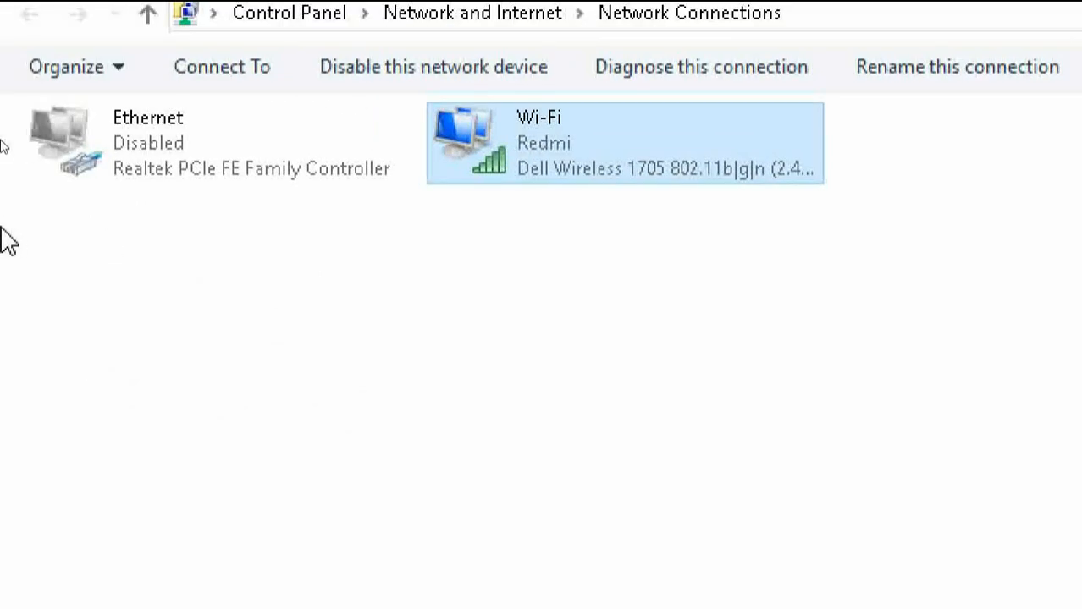
- Enable the Ethernet adapter and view its properties
right_click(51, 103)
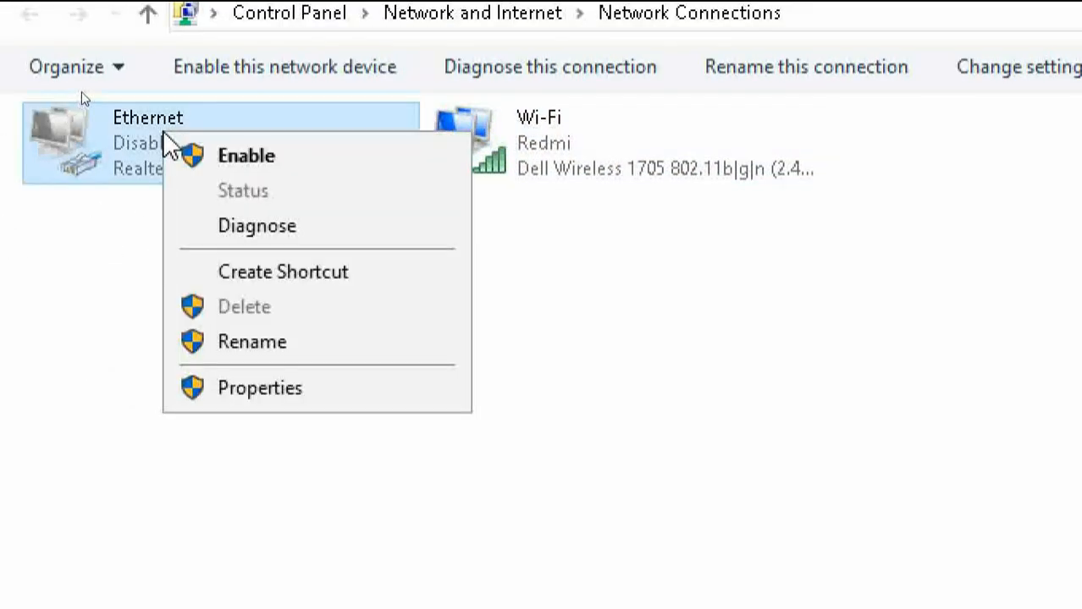
click(246, 160)
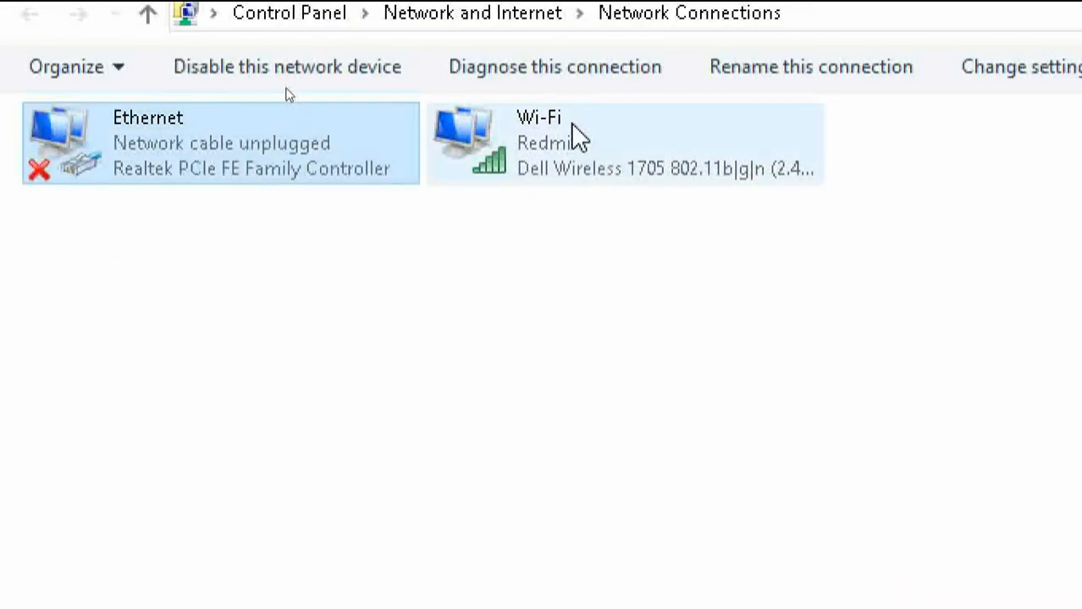
right_click(204, 146)
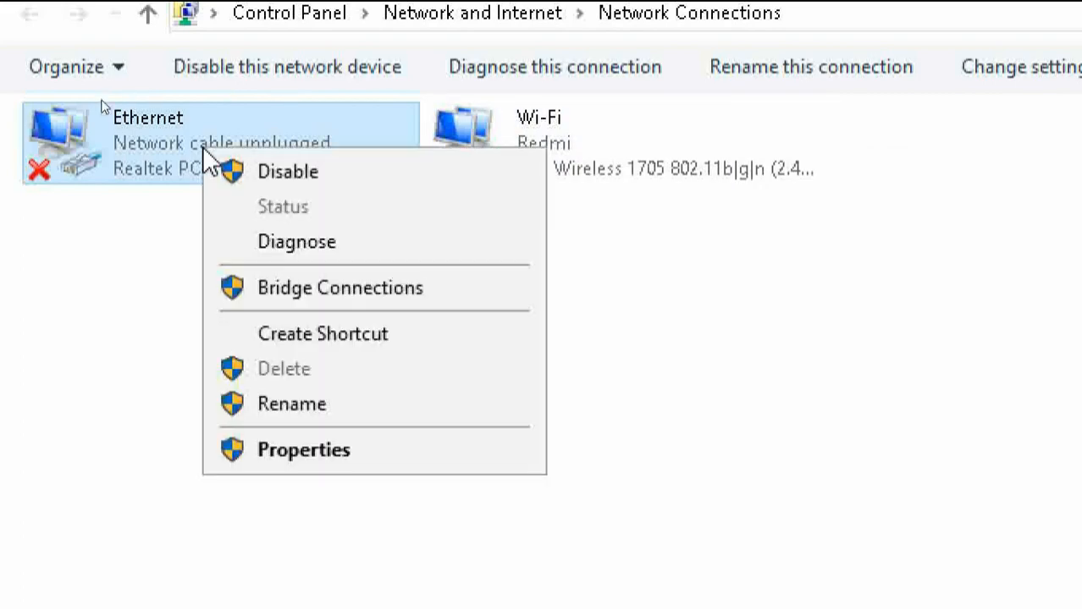
click(347, 451)
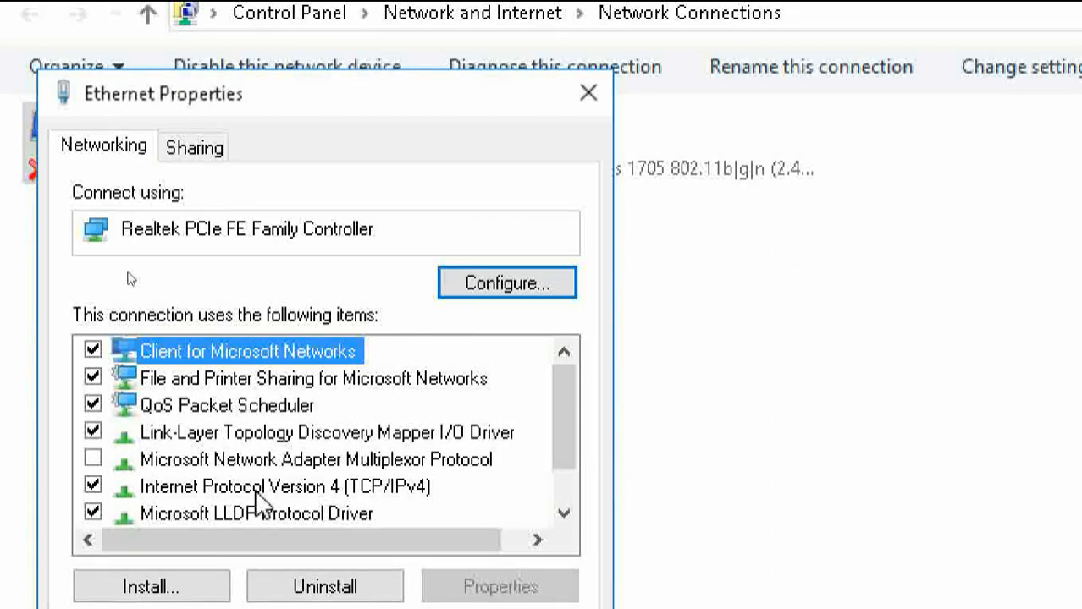
click(588, 93)
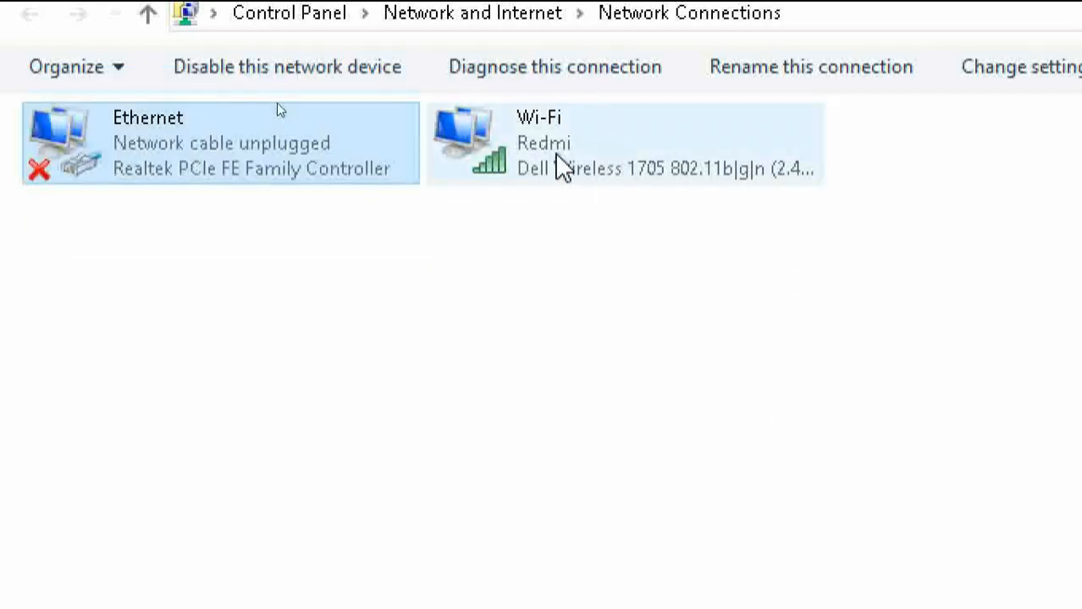
- Disable the Ethernet adapter
right_click(300, 150)
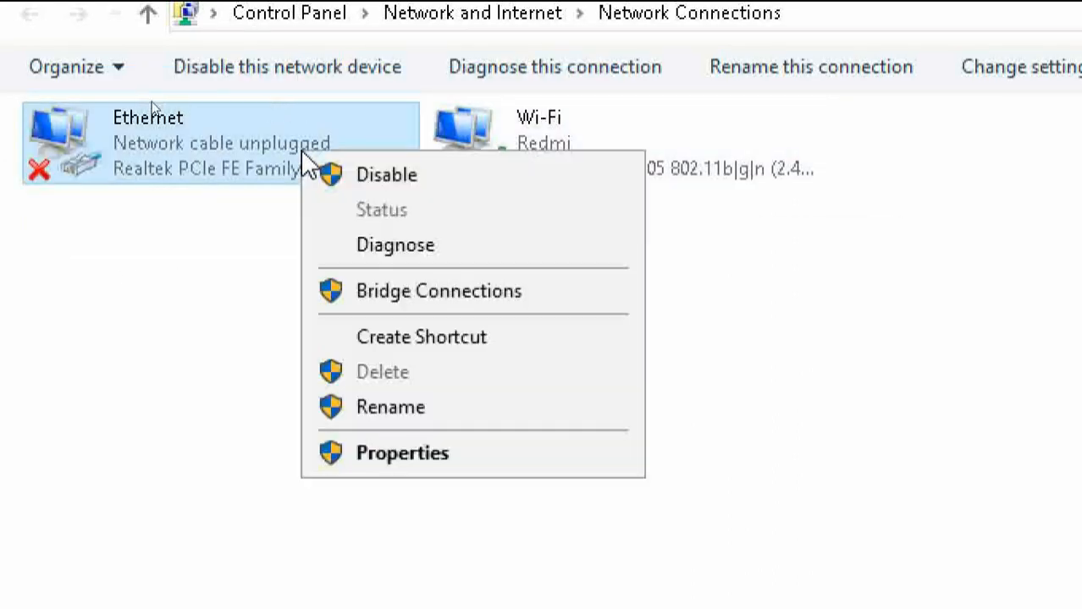
click(366, 173)
- Open the Internet Protocol Version 4 (TCP/IPv4) properties of the Wi-Fi adapter
click(573, 139)
right_click(573, 140)
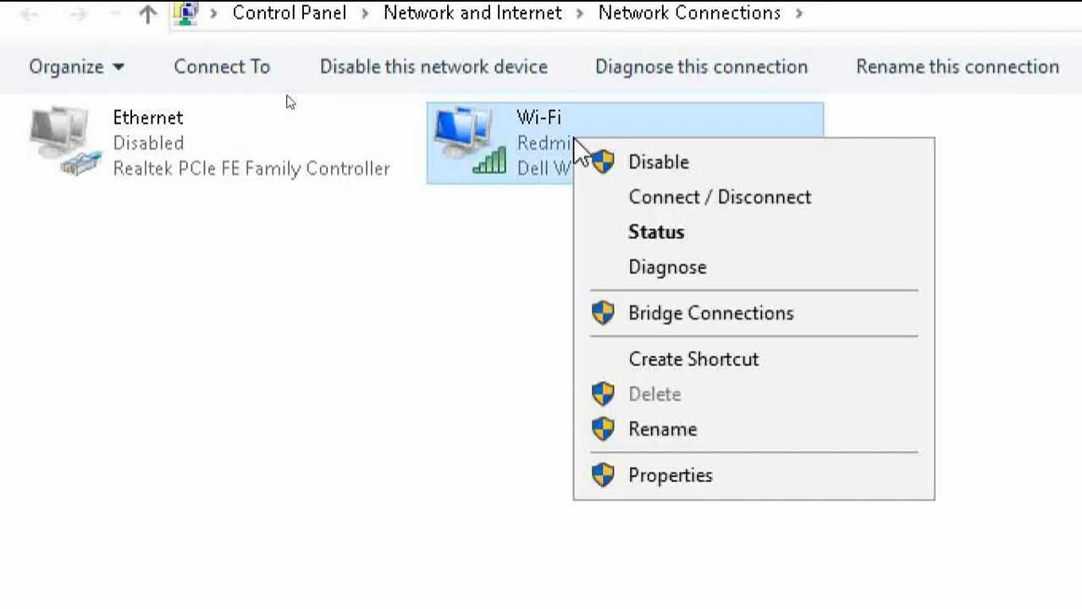
click(690, 475)
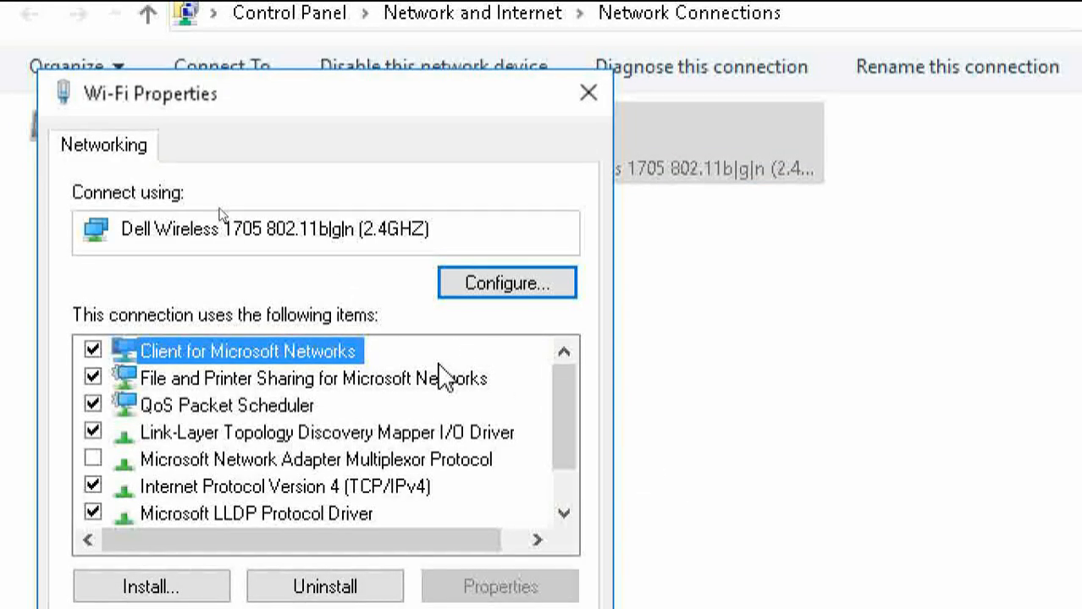
scroll(442, 378, down, 1)
drag(397, 119, 499, 45)
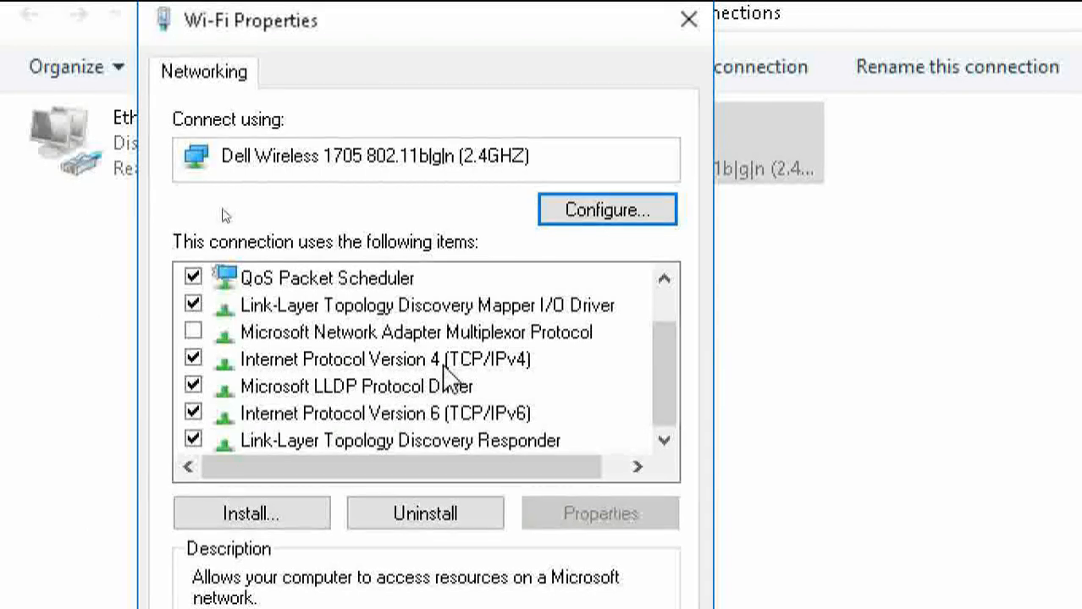
click(508, 358)
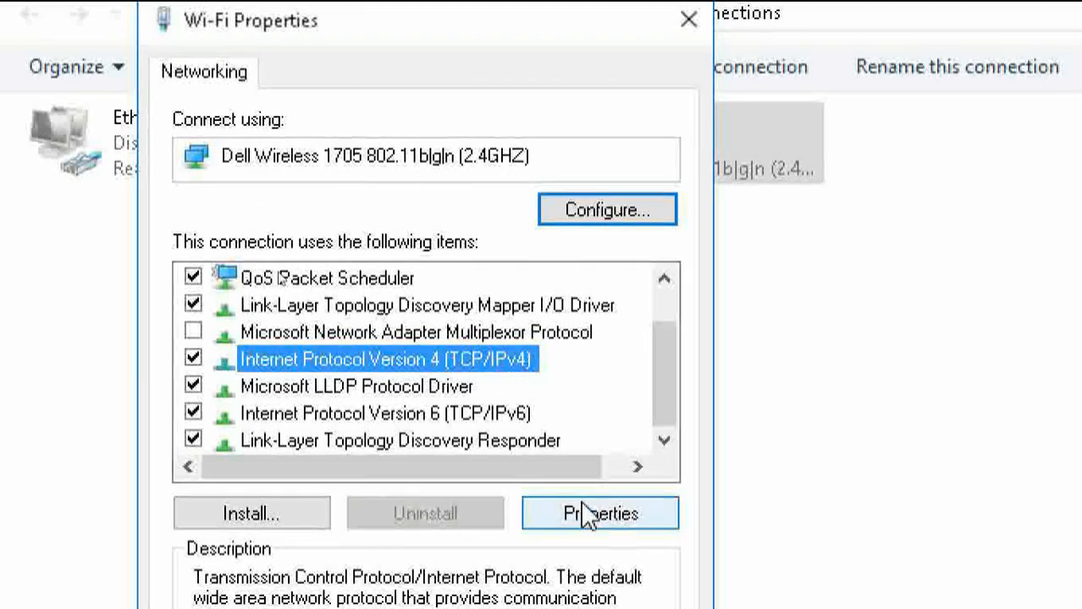
click(617, 514)
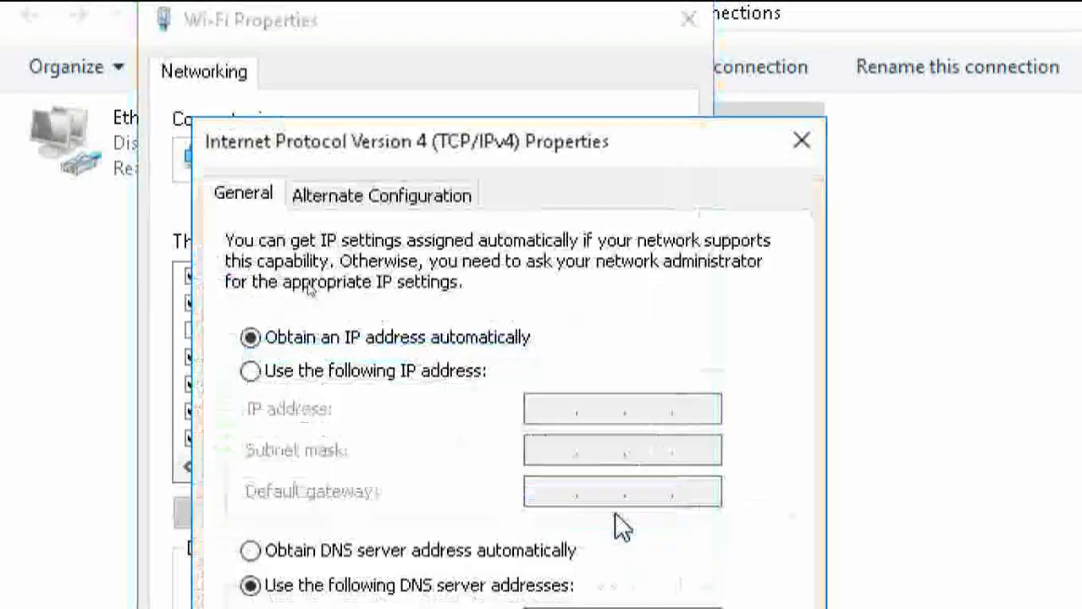
drag(606, 153, 583, 26)
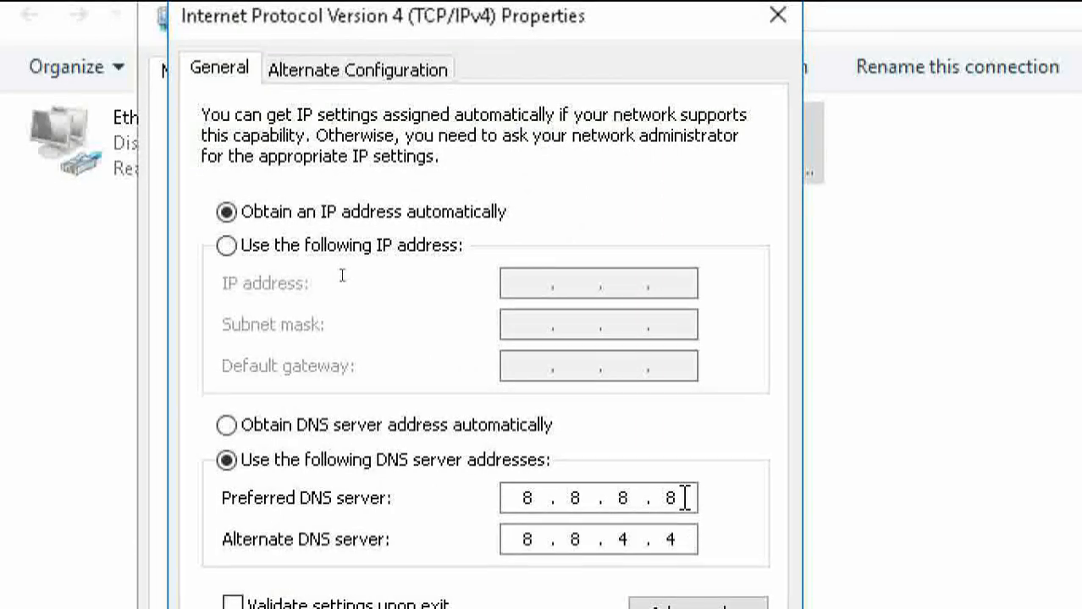
- Set the preferred DNS server to 8.8.8.8 and the alternate to 8.8.4.4, then save and close the network windows
click(349, 428)
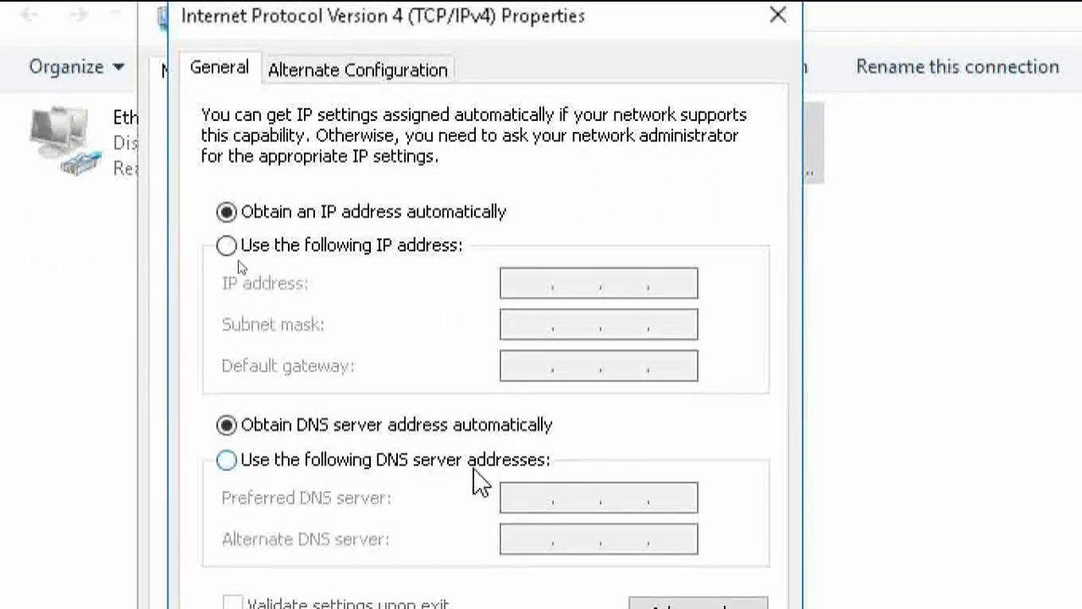
click(225, 462)
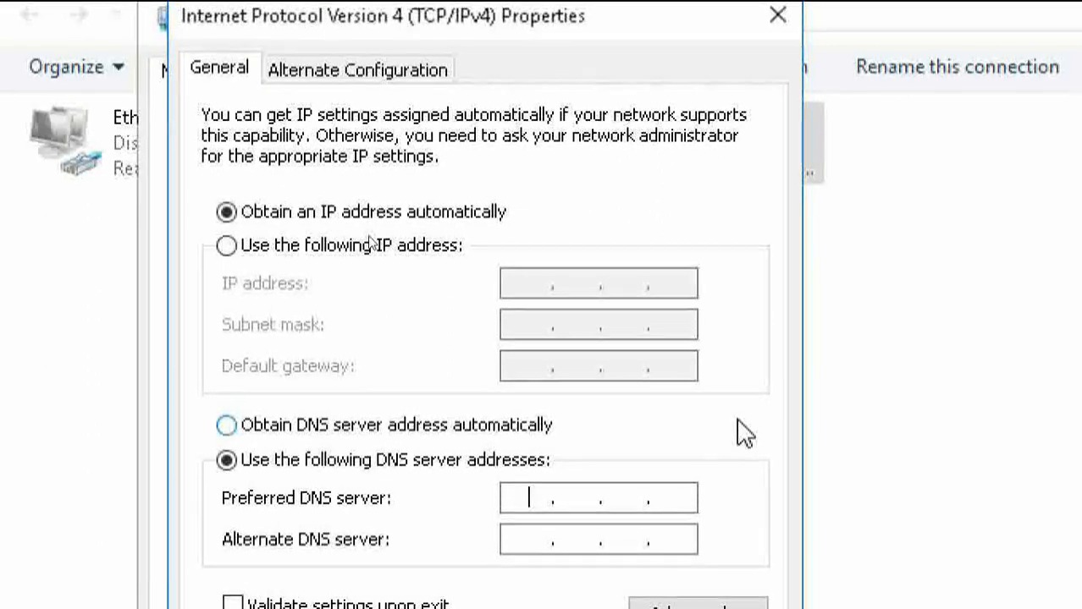
text(8.8.8.8)
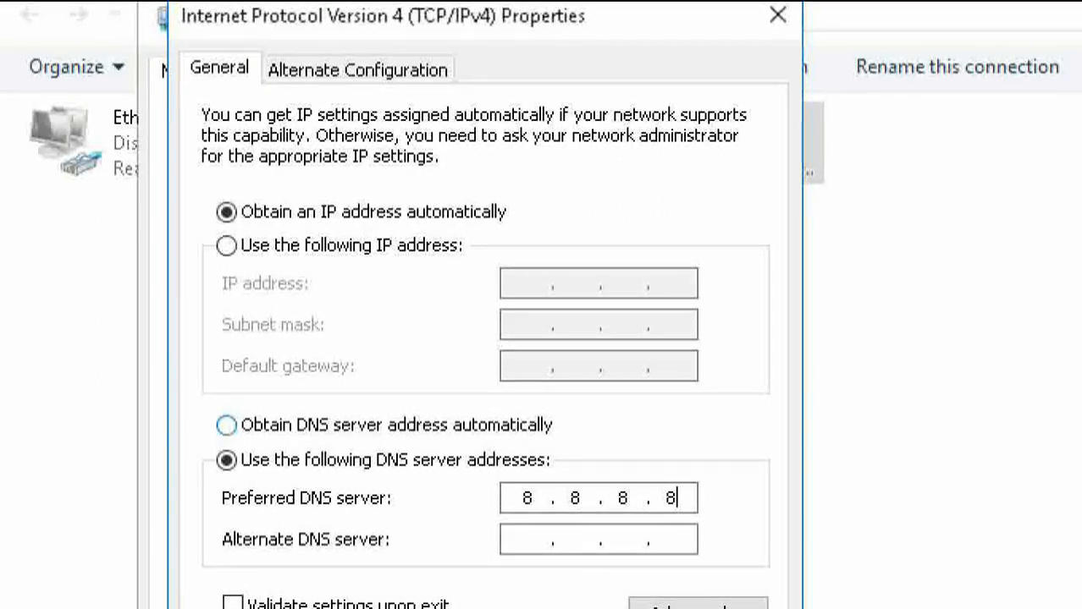
click(527, 538)
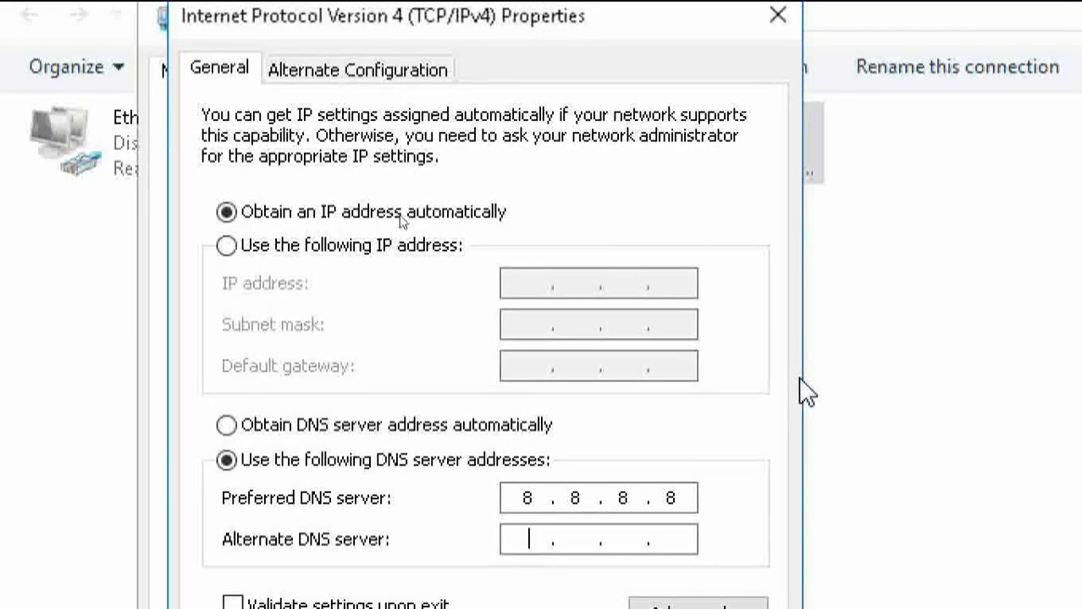
text(8.8.4.4)
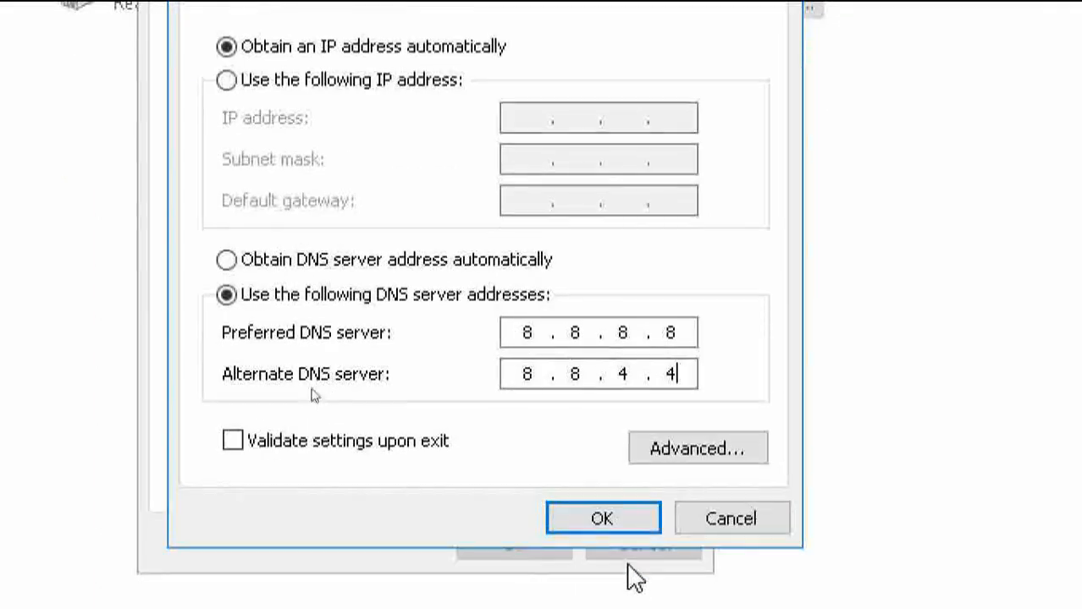
click(599, 522)
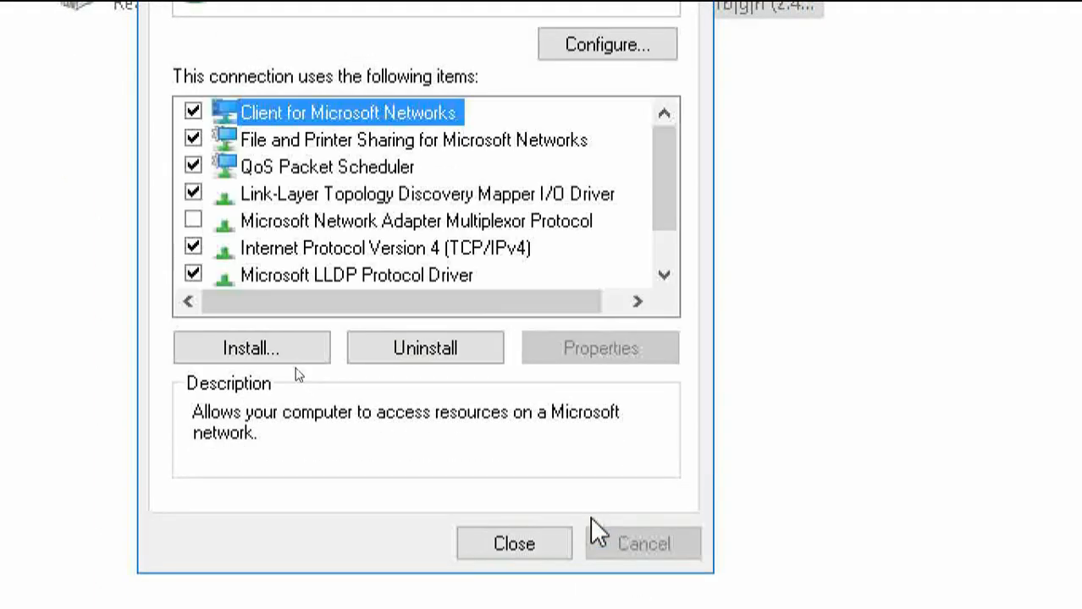
click(513, 546)
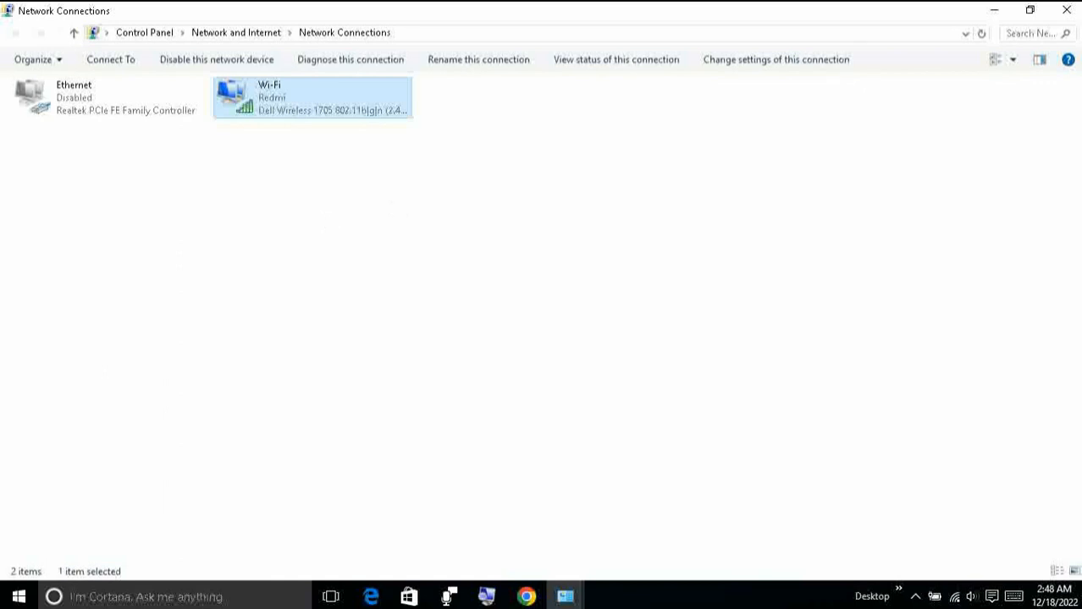
click(1068, 12)
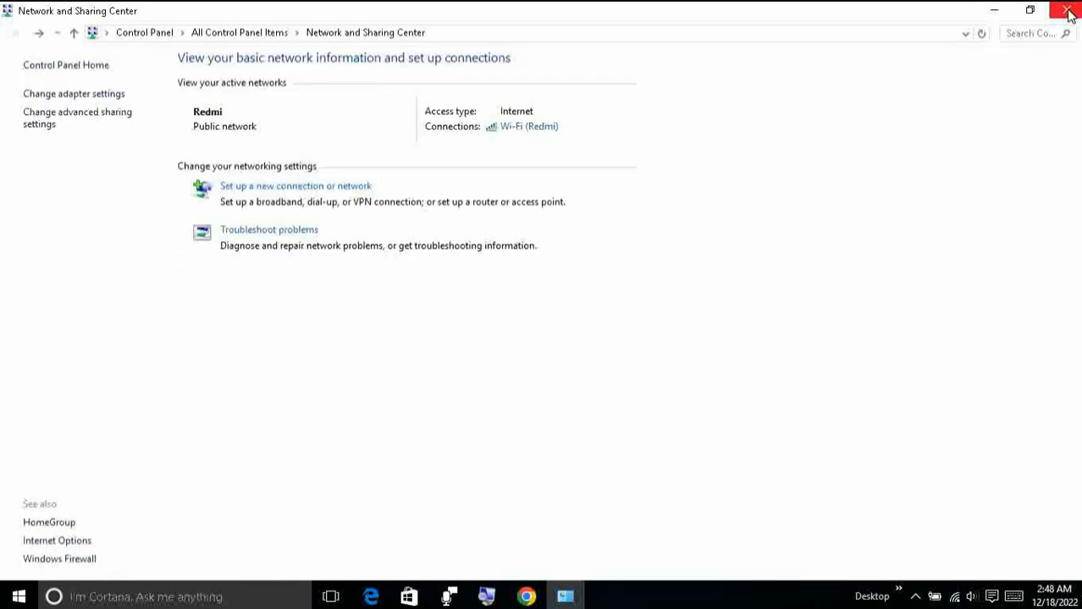
click(1068, 12)
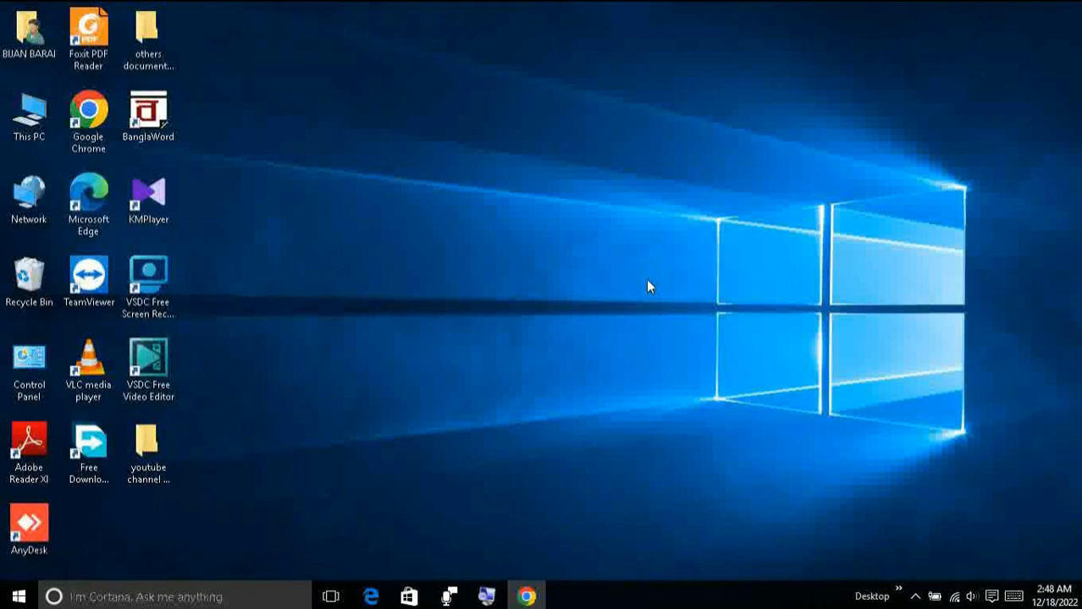
- Open the Background apps page in the Windows privacy settings
click(17, 597)
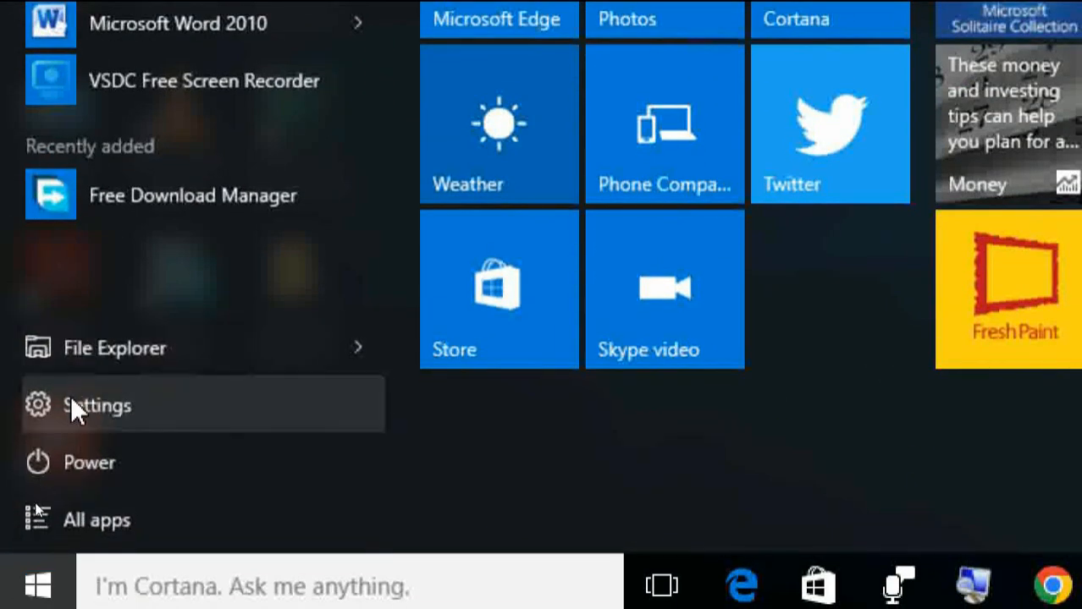
click(73, 406)
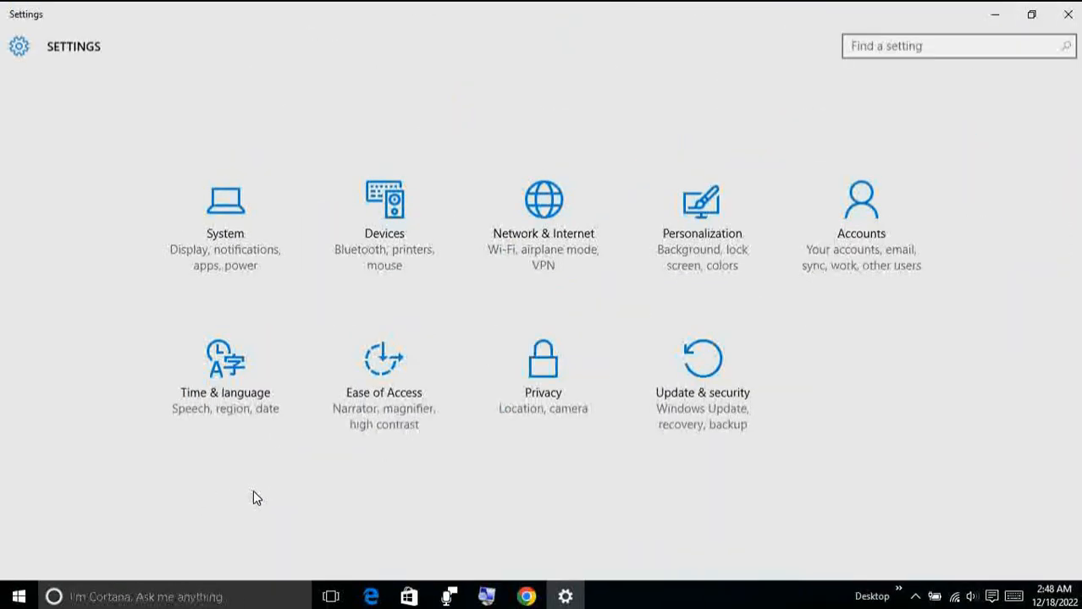
click(551, 395)
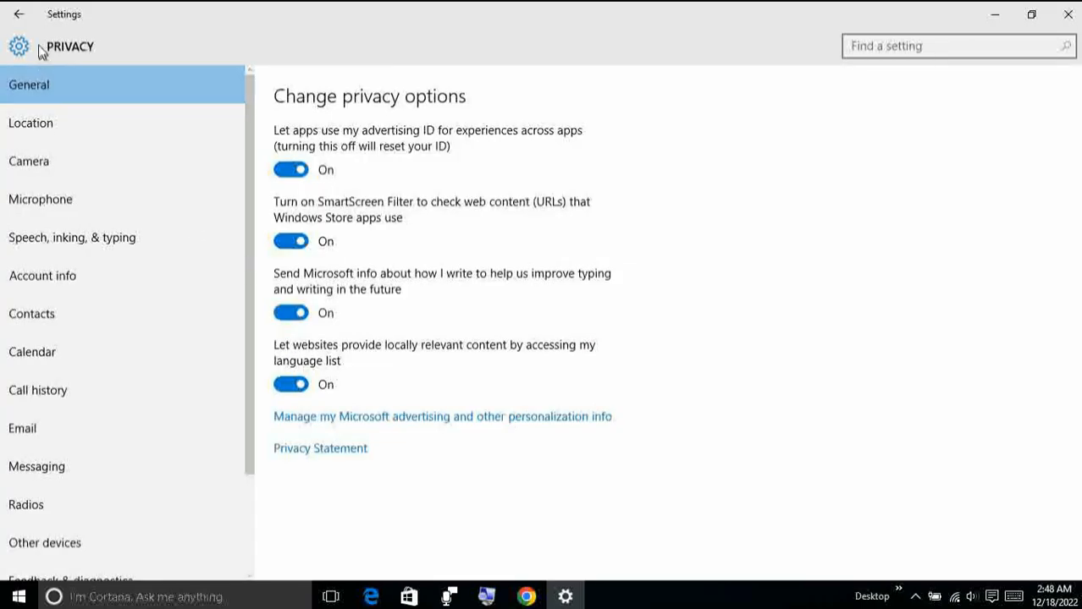
click(18, 14)
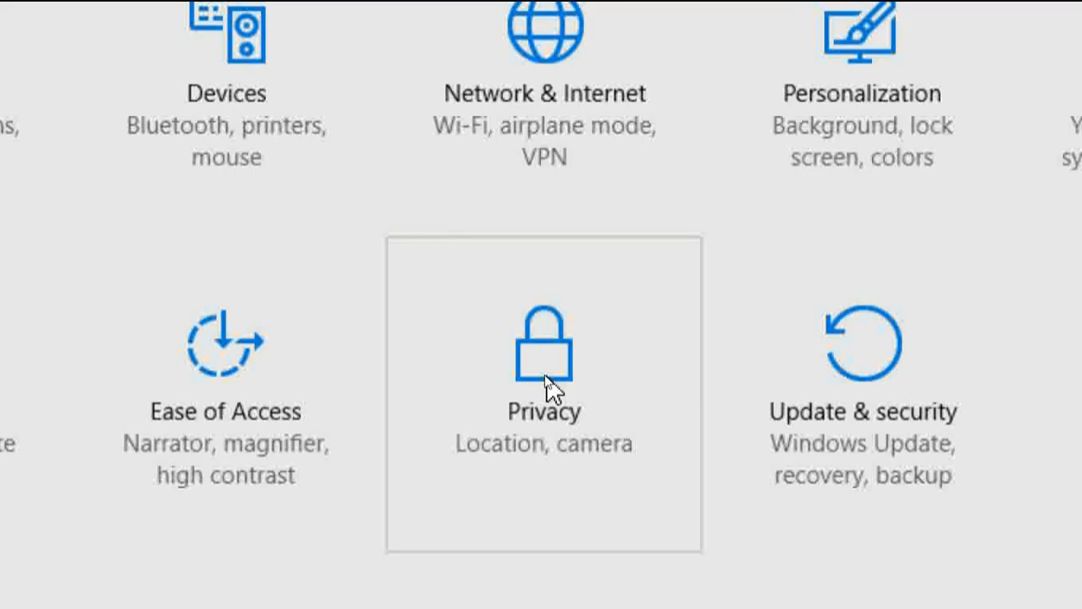
click(551, 391)
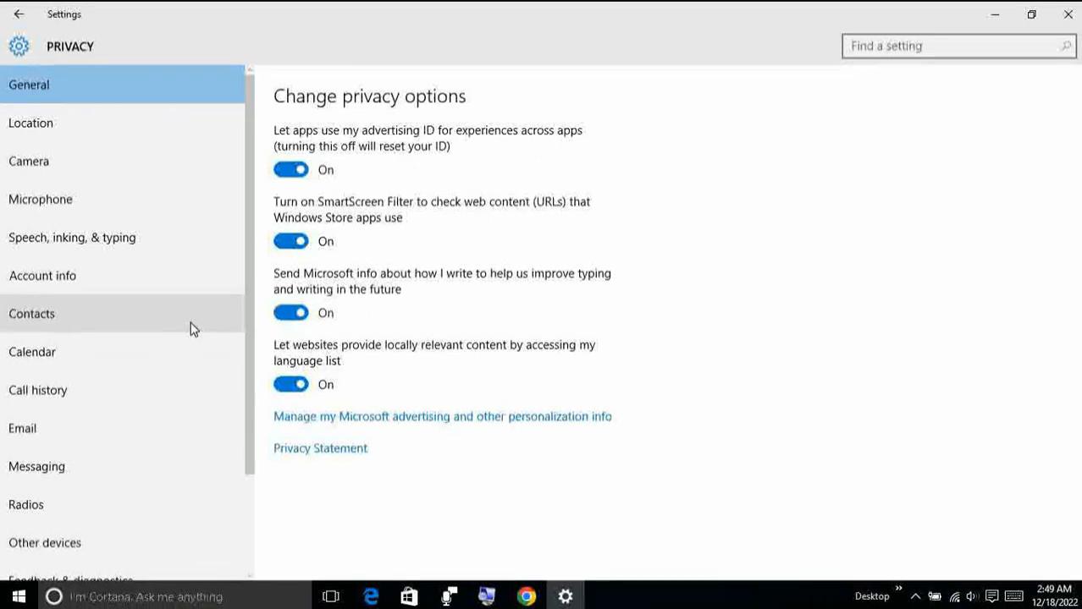
scroll(161, 368, down, 3)
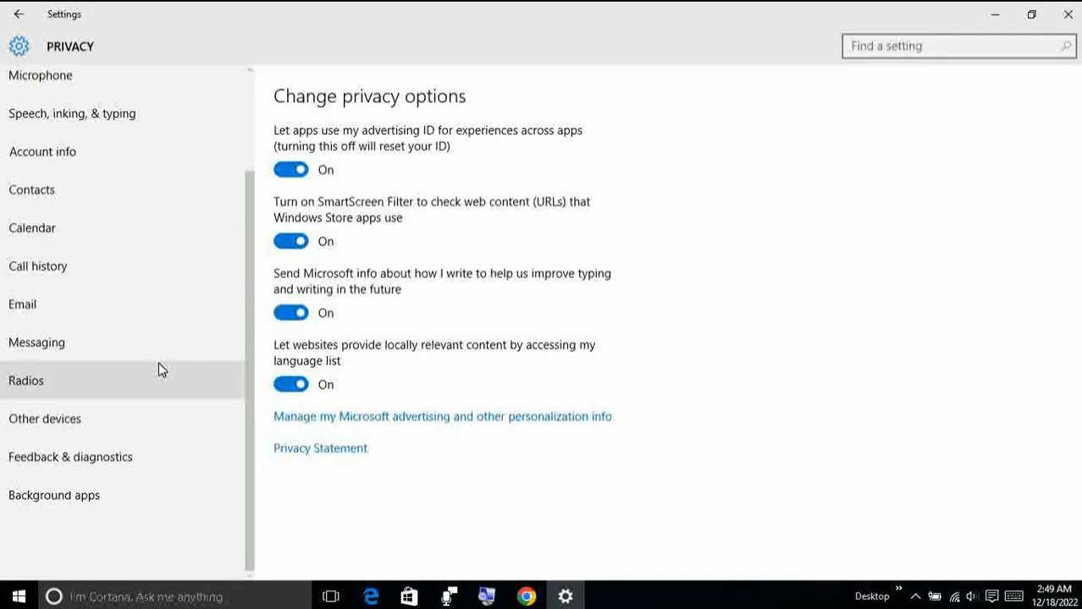
click(77, 500)
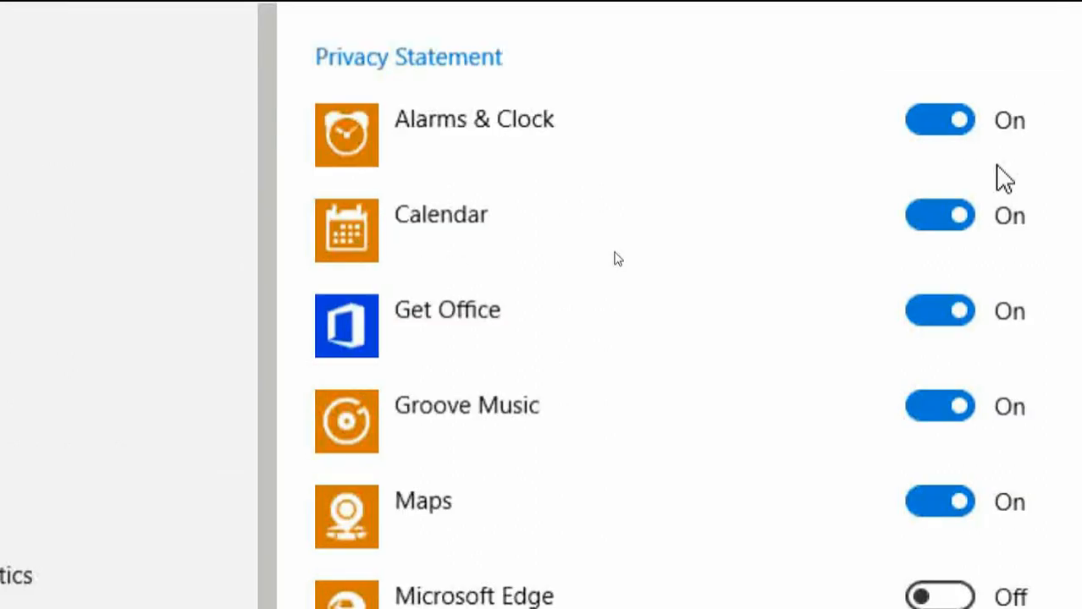
- Turn off background running for Alarms & Clock, Calendar, Get Office, Groove Music and Maps
click(915, 124)
click(928, 211)
click(913, 312)
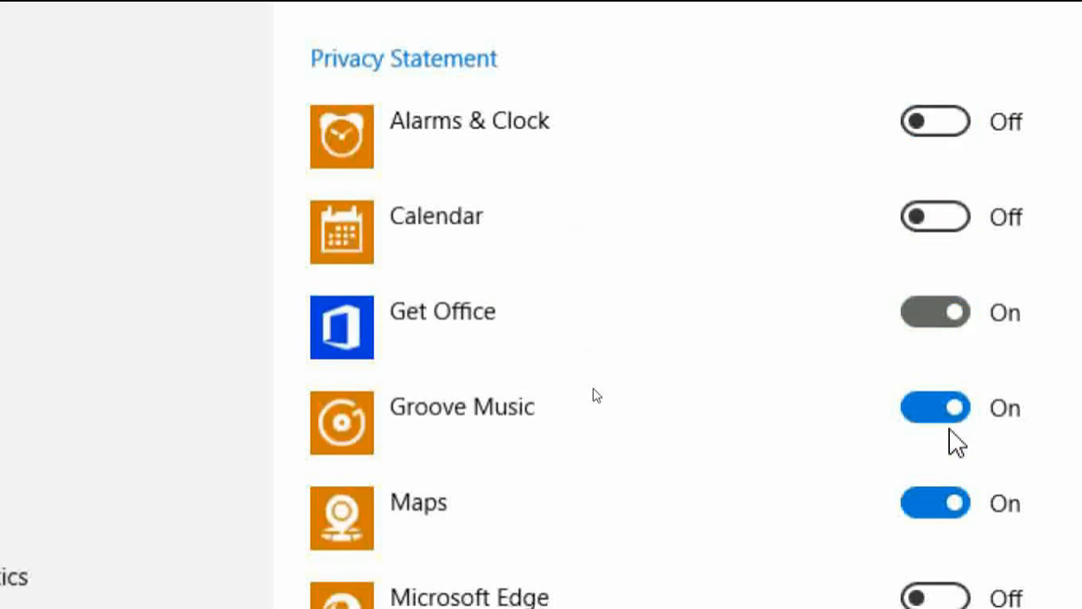
click(925, 415)
click(918, 501)
scroll(837, 412, down, 8)
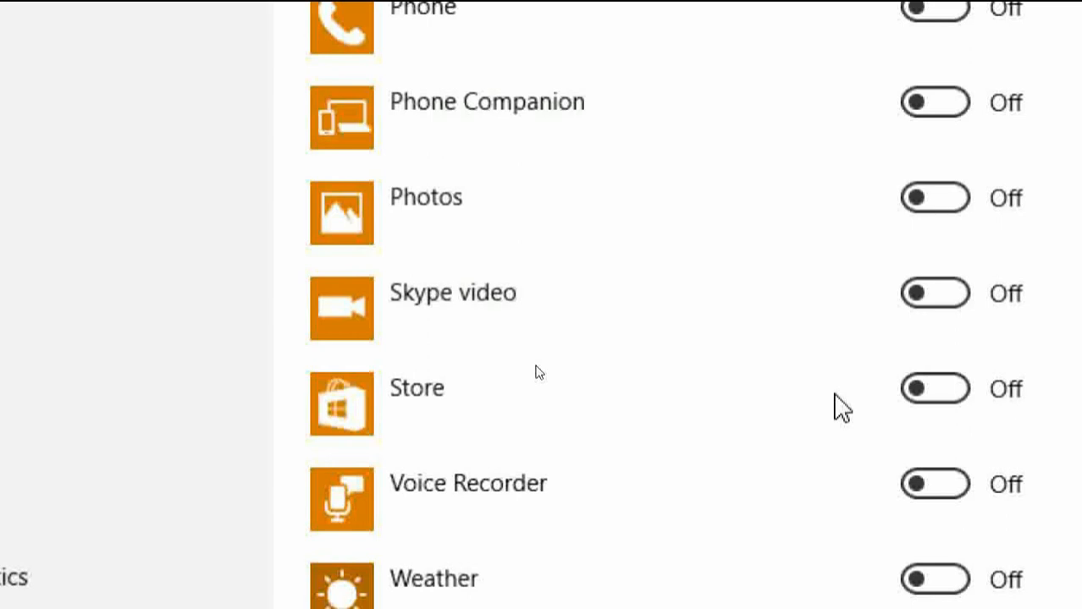
scroll(841, 408, up, 10)
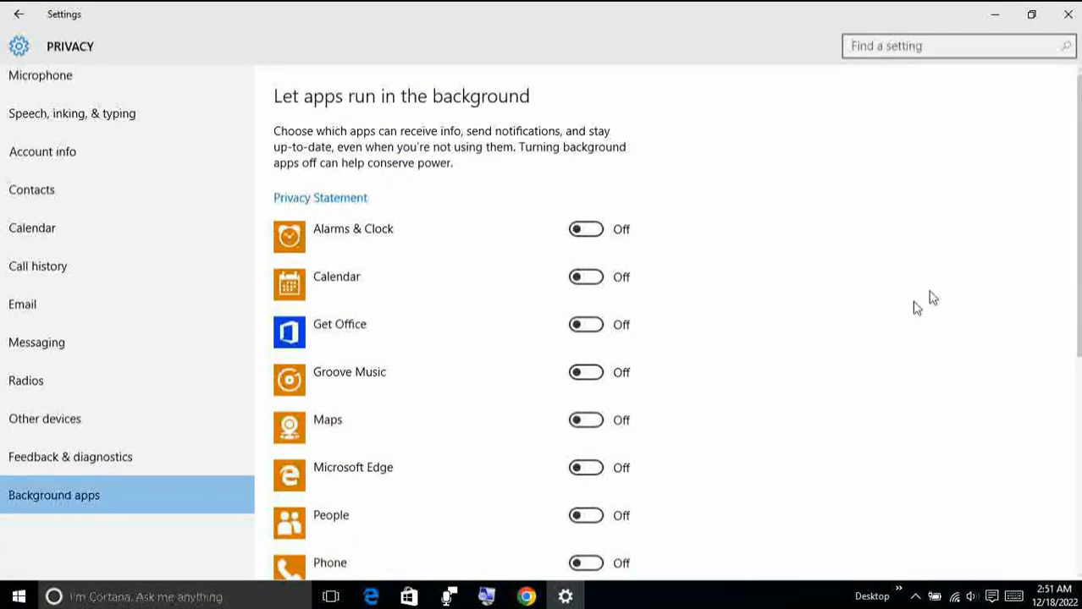
- Close the Settings window, then find and open the Disk Cleanup app
click(1067, 14)
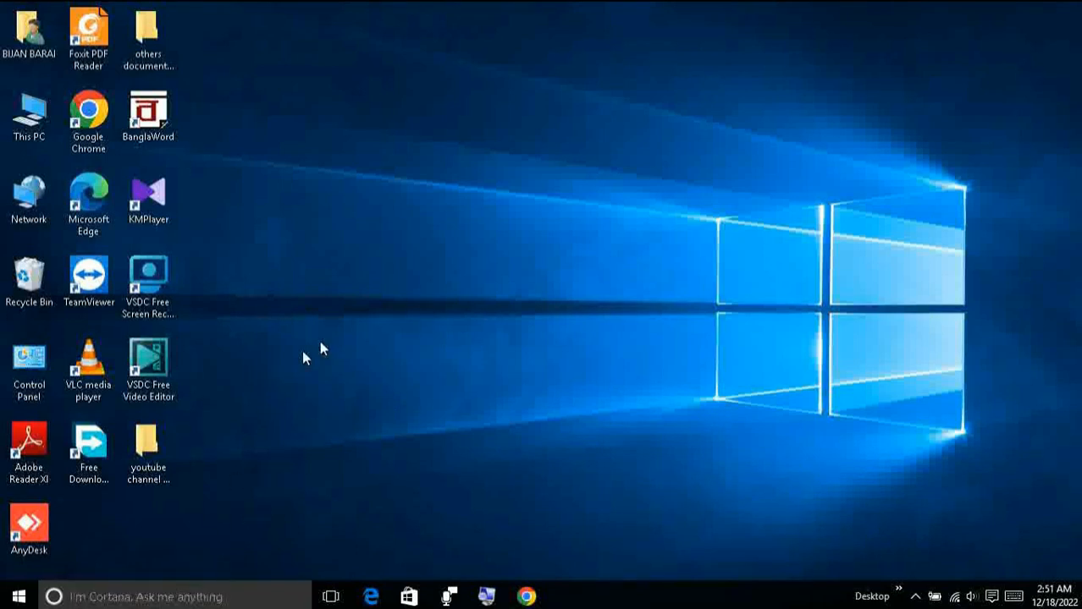
click(145, 596)
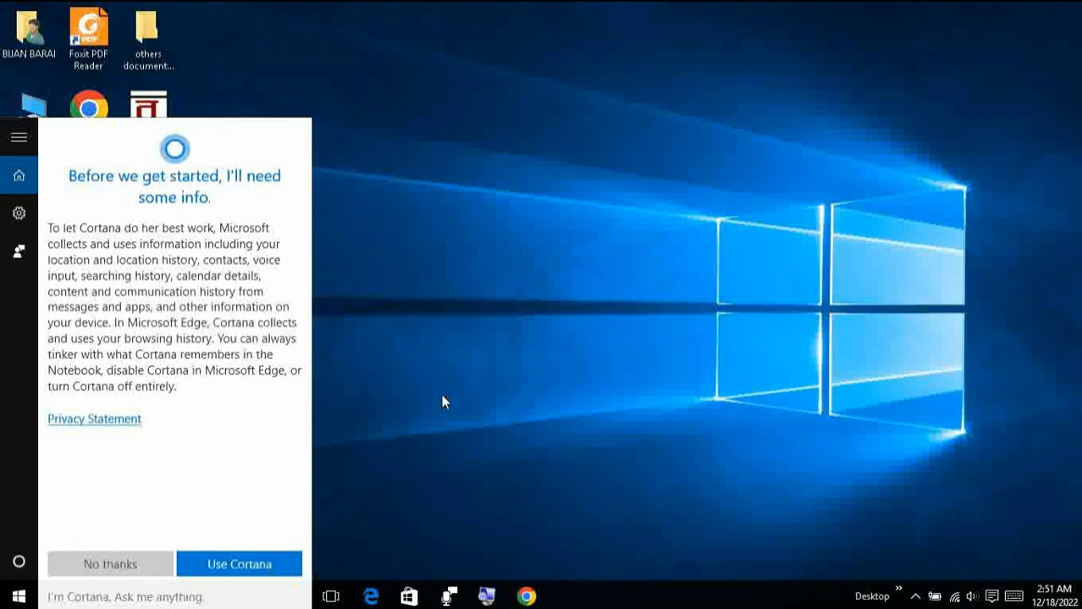
text(dis)
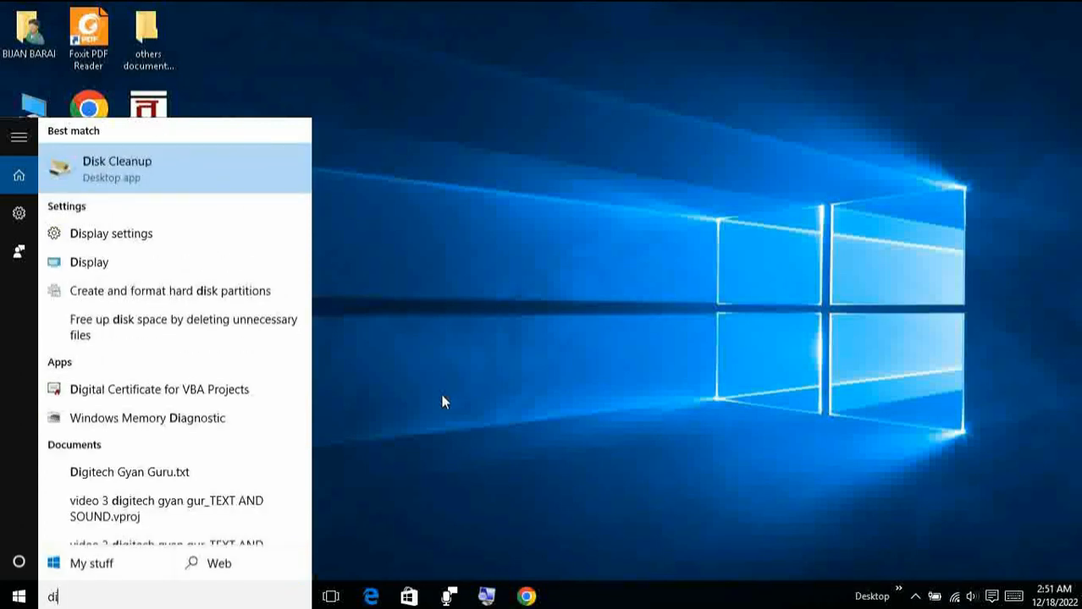
text(k)
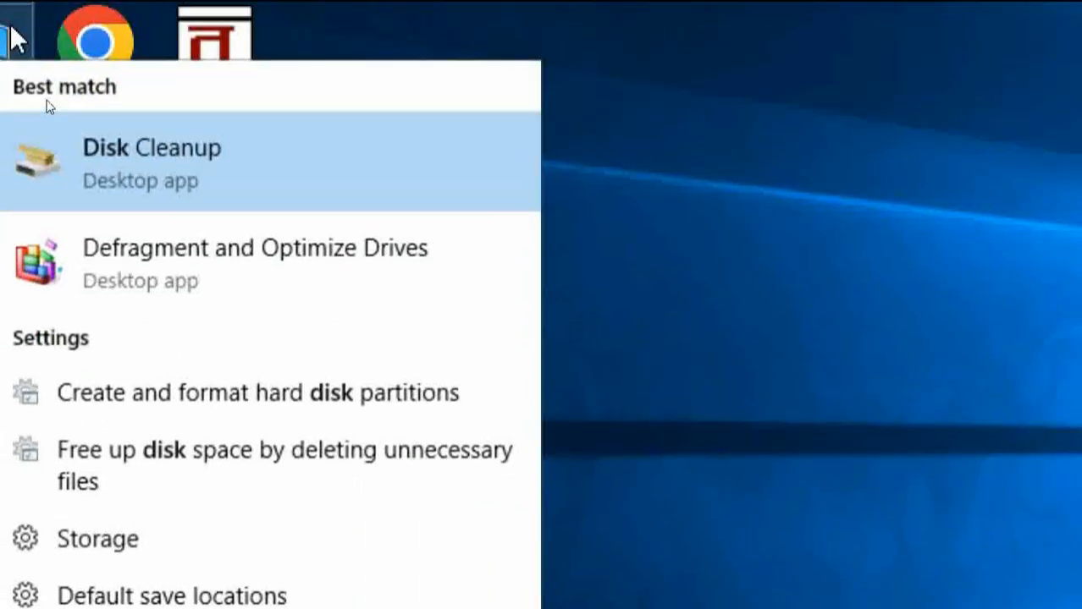
click(93, 178)
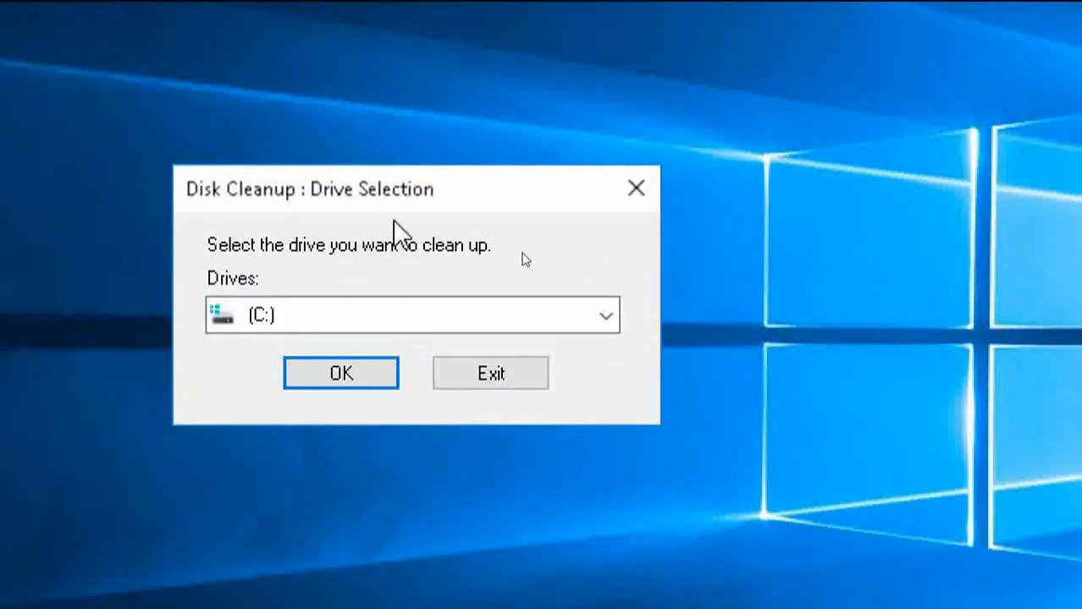
- Choose drive C: as the drive to clean up and start its scan
click(404, 322)
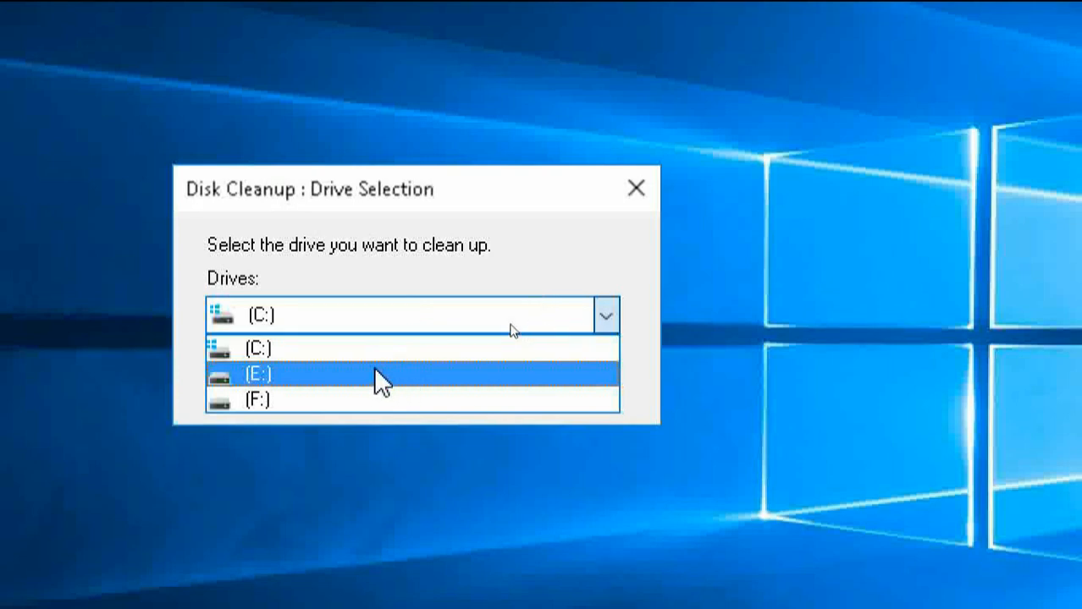
click(338, 326)
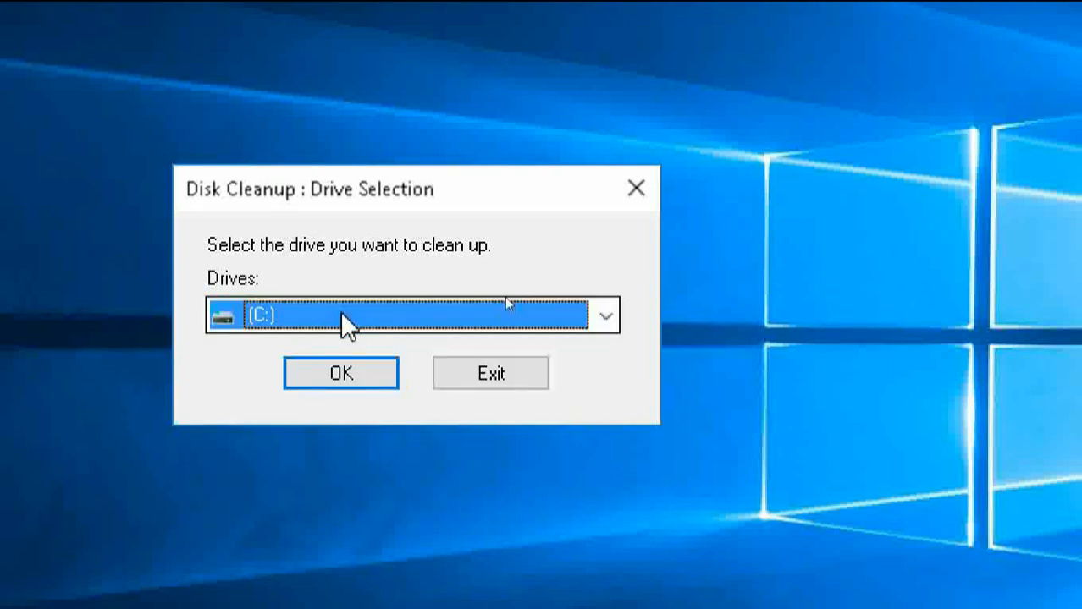
click(354, 374)
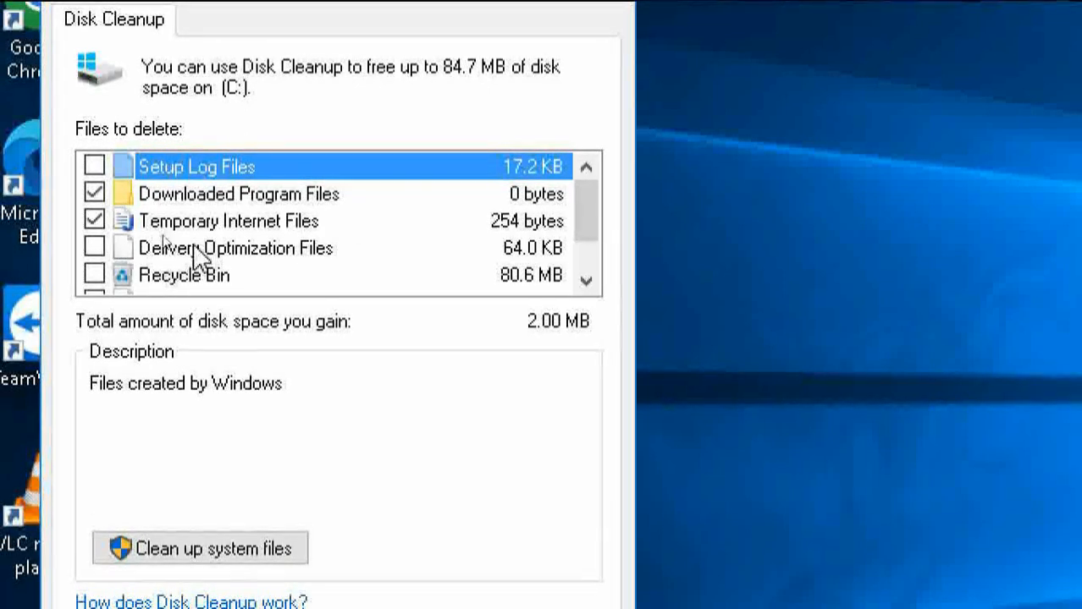
- Add Recycle Bin, Temporary files, Delivery Optimization Files and Setup Log Files to the cleanup selection and permanently delete the selected files
click(95, 274)
scroll(218, 269, down, 1)
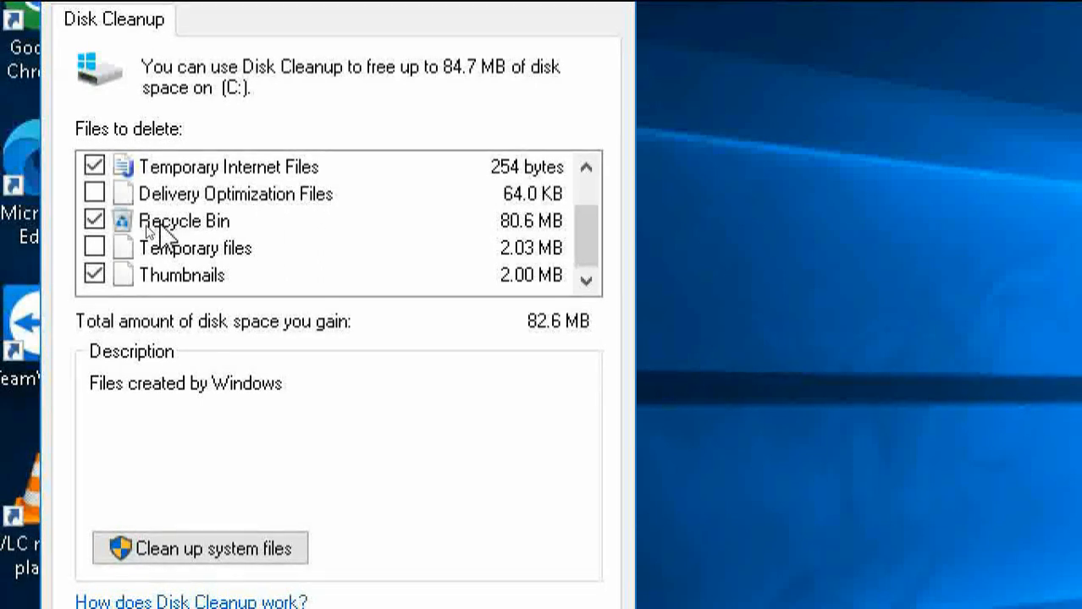
click(101, 248)
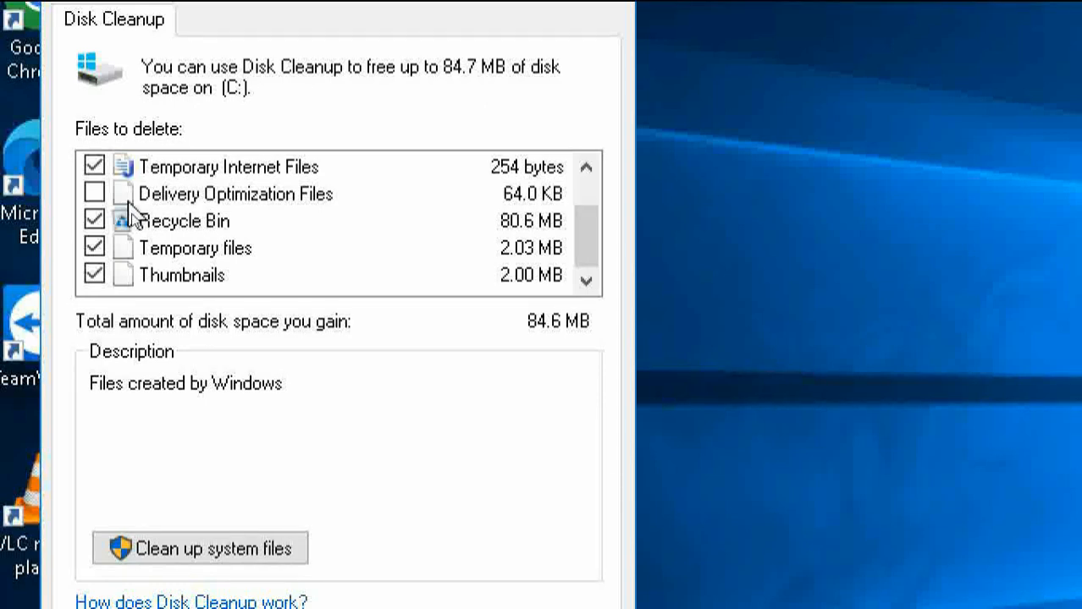
click(94, 195)
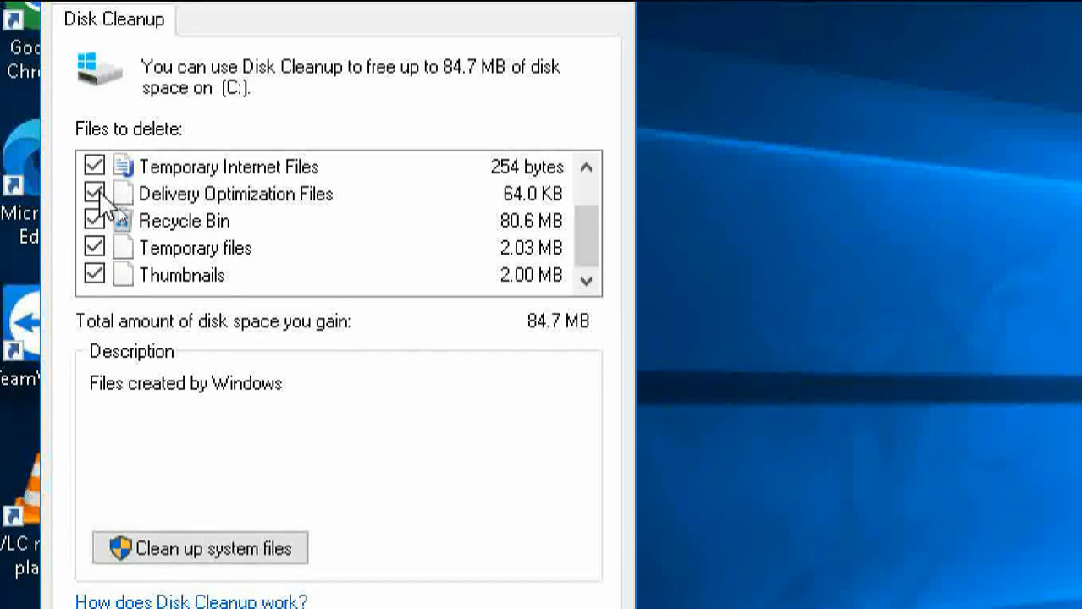
scroll(237, 222, up, 1)
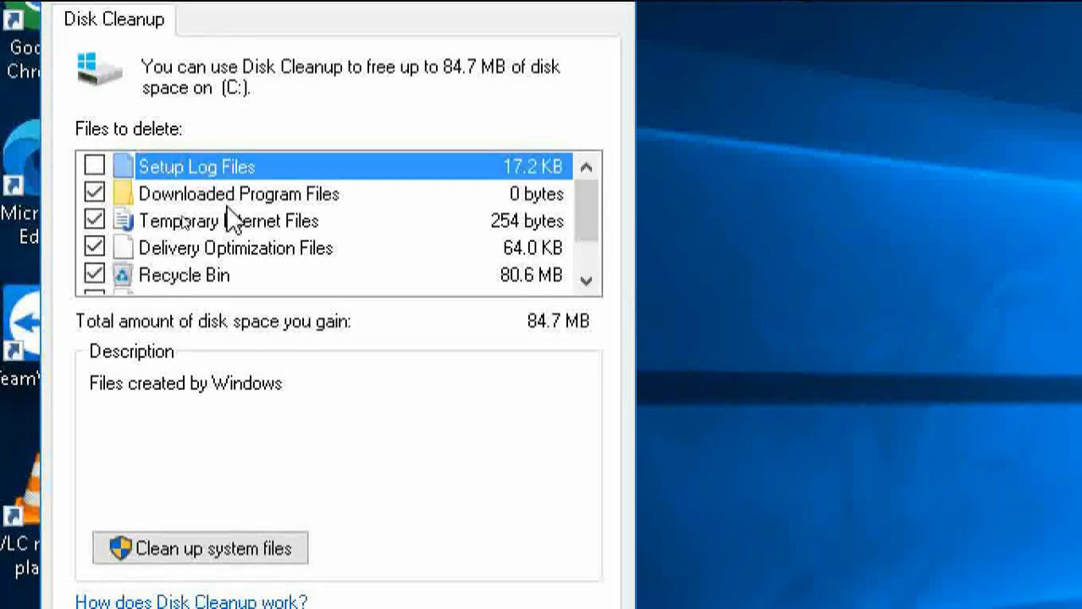
click(94, 167)
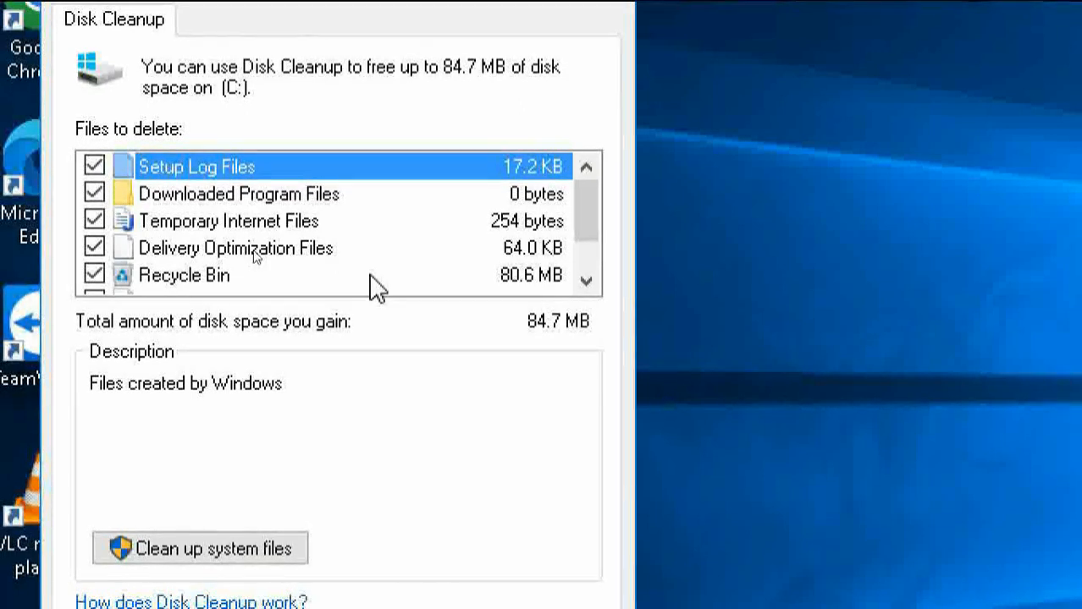
mouse_move(590, 207)
mouse_down()
mouse_move(588, 228)
mouse_move(601, 204)
mouse_up()
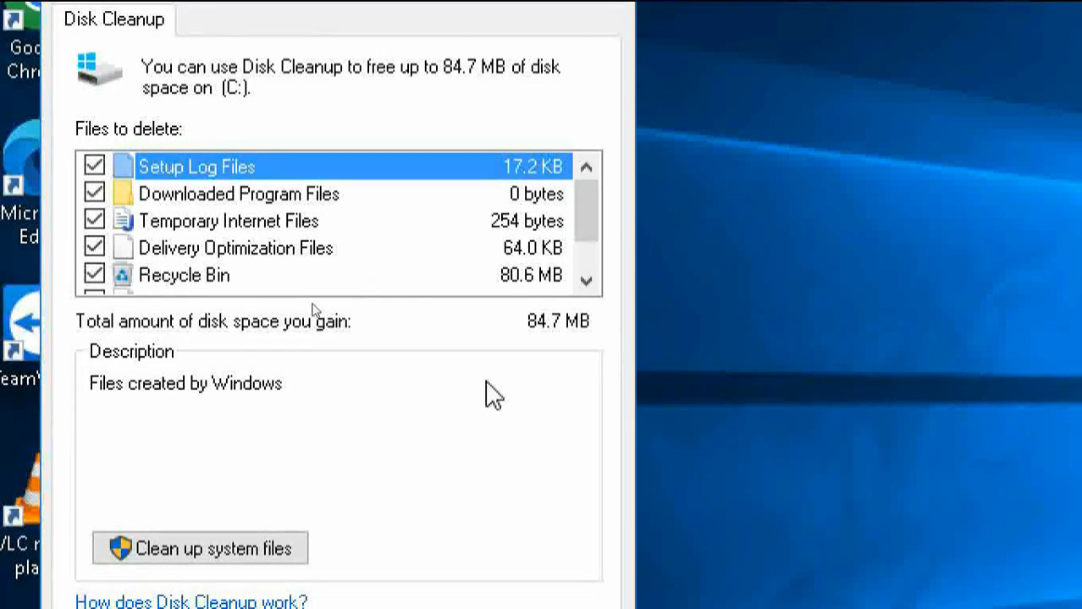
scroll(329, 248, down, 1)
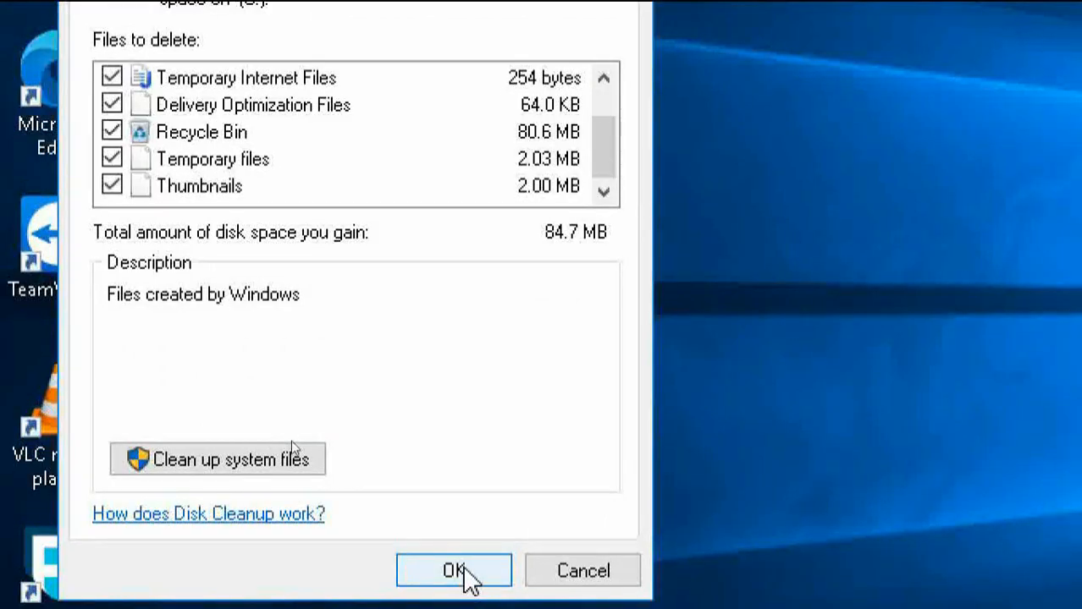
click(458, 570)
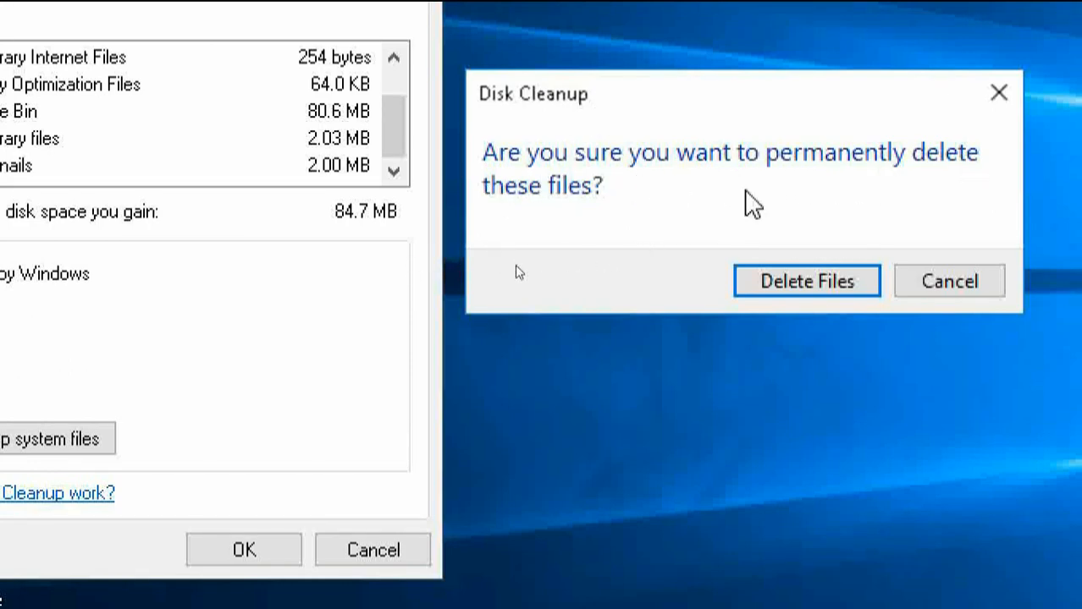
click(825, 289)
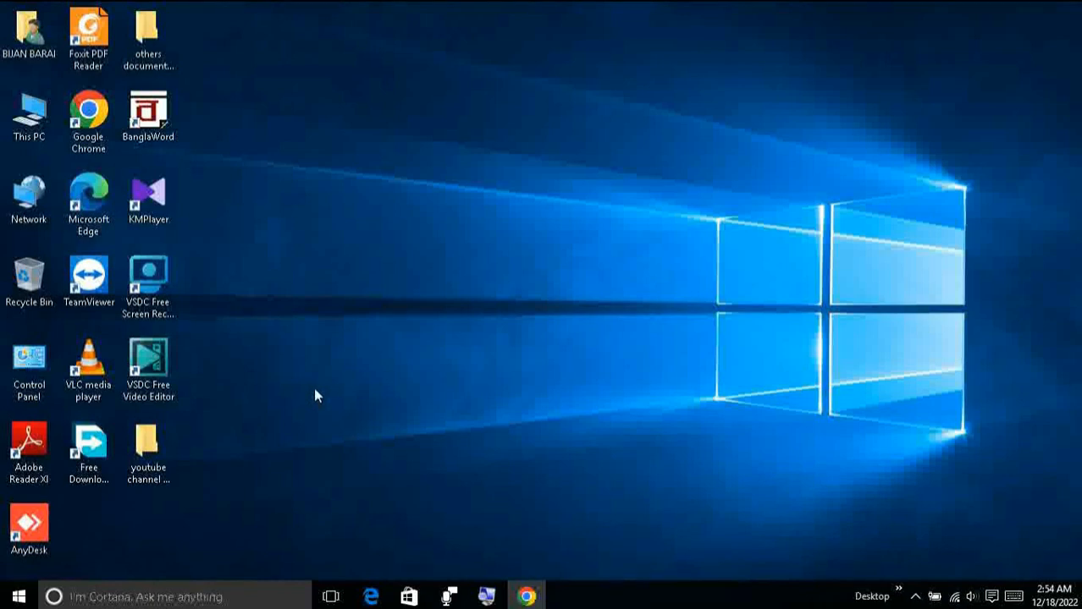
- Search Windows for "services" and open the Services desktop app
click(148, 597)
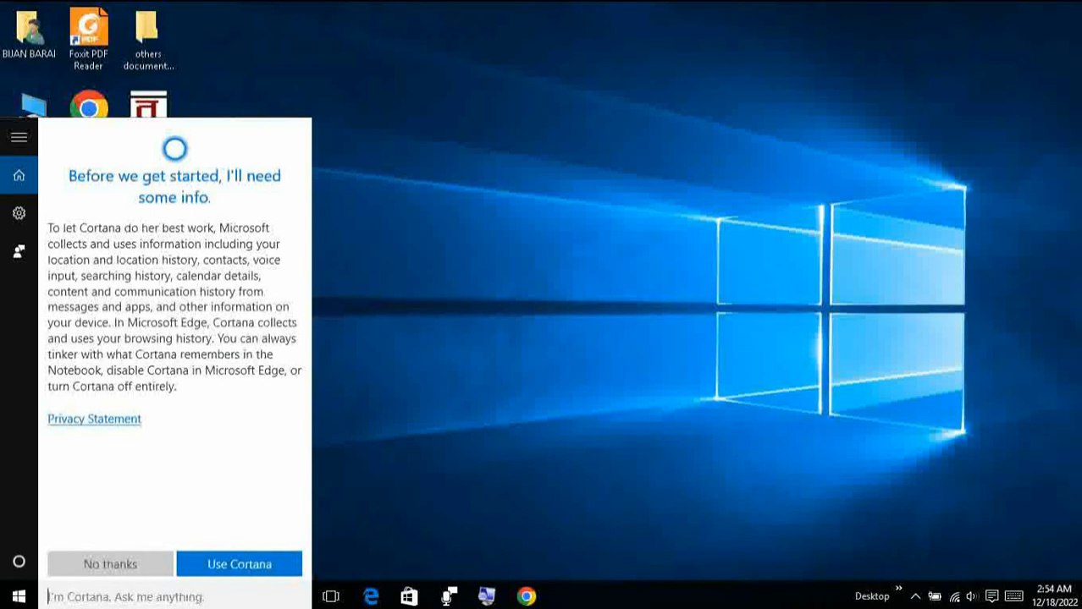
text(ser)
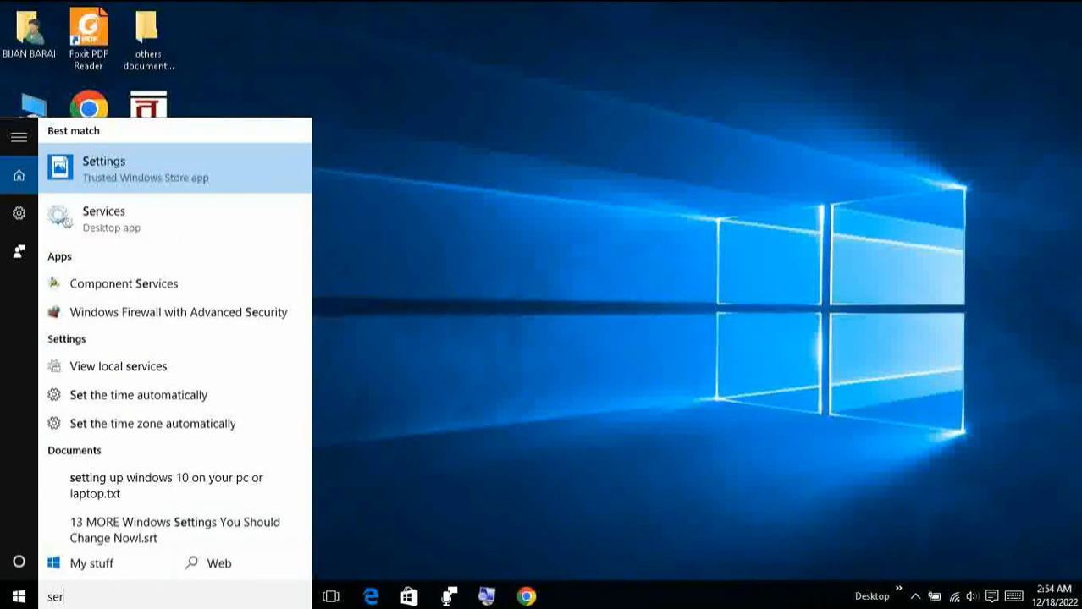
text(vic)
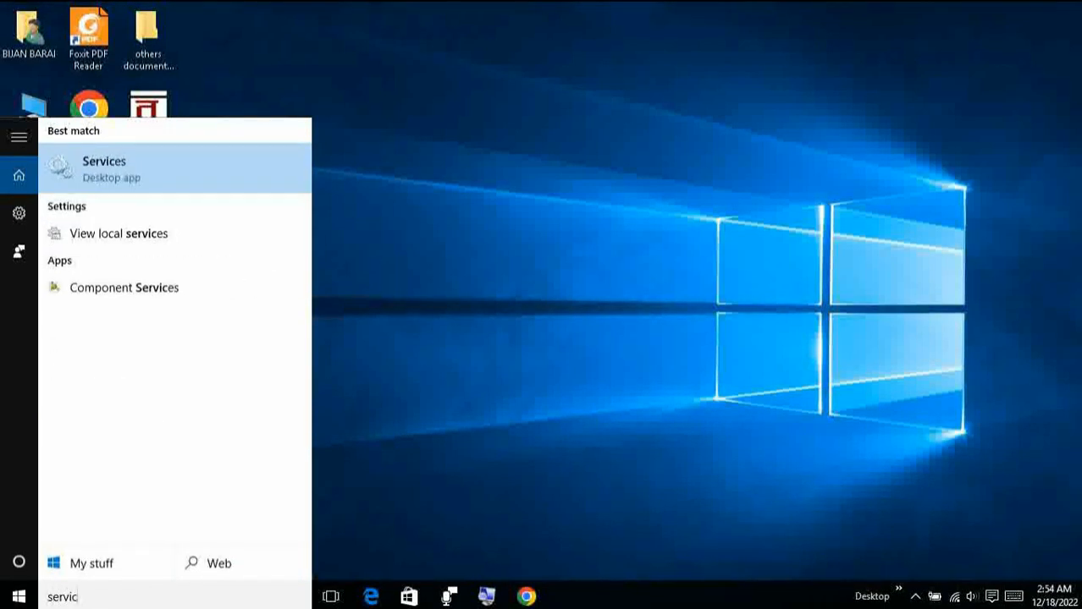
text(es)
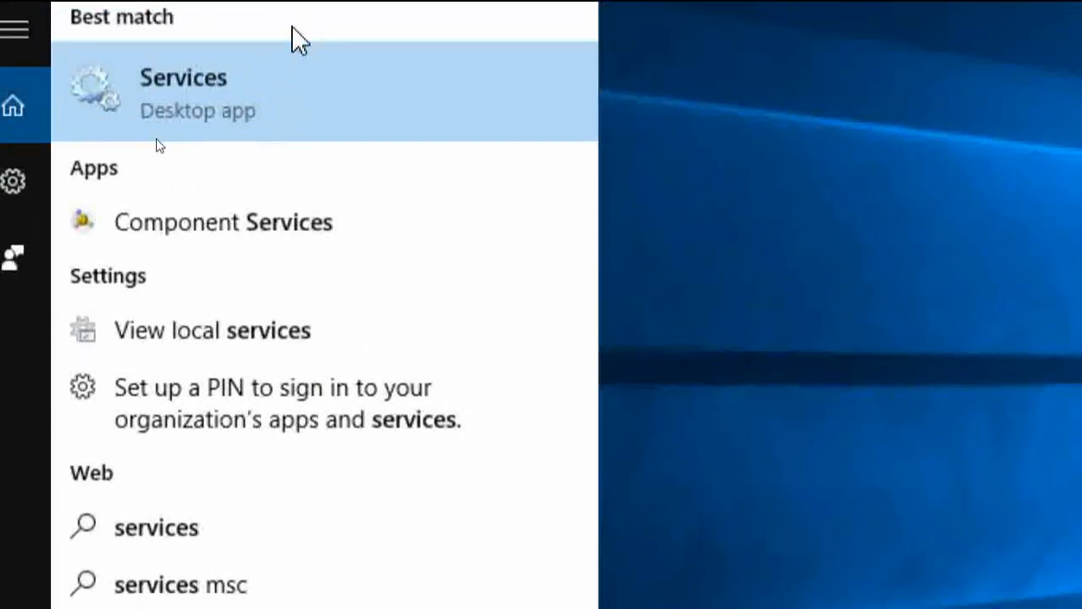
click(177, 112)
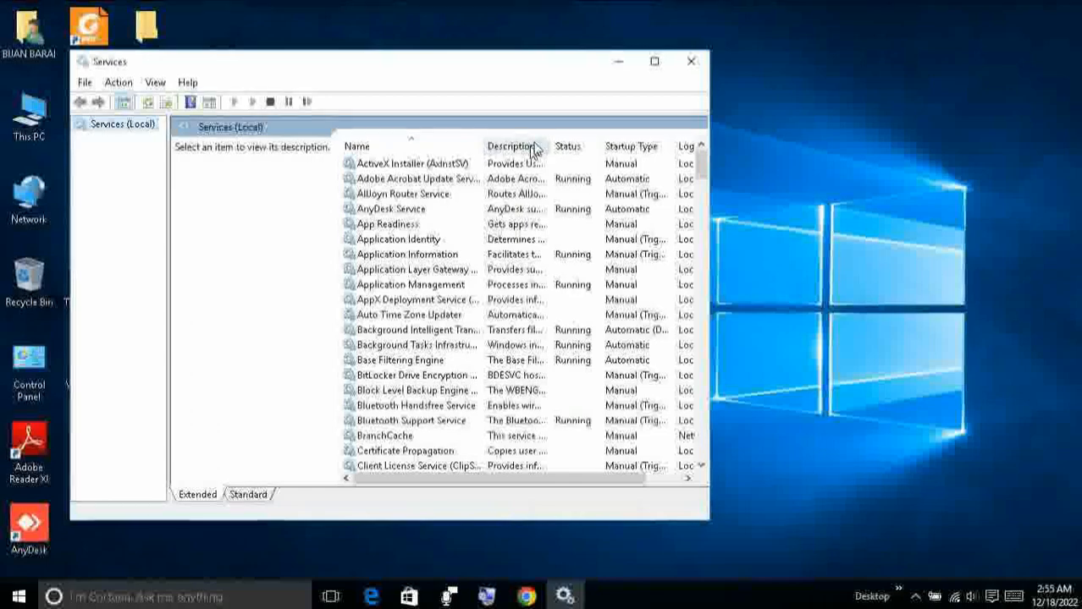
drag(530, 68, 604, 61)
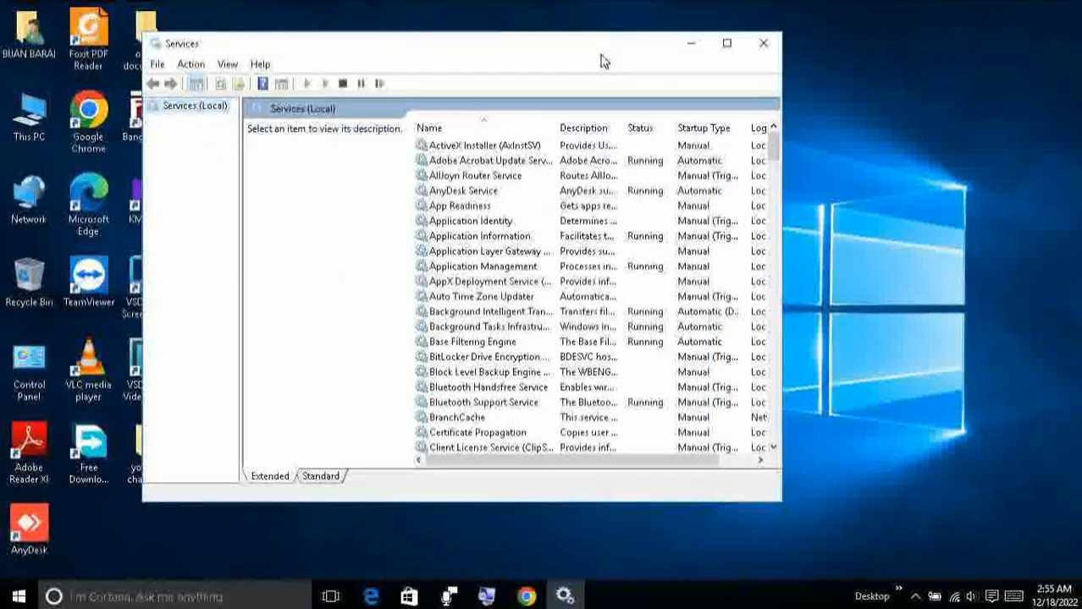
- Find the Windows Update service in the list of local services and open its properties
scroll(534, 261, down, 20)
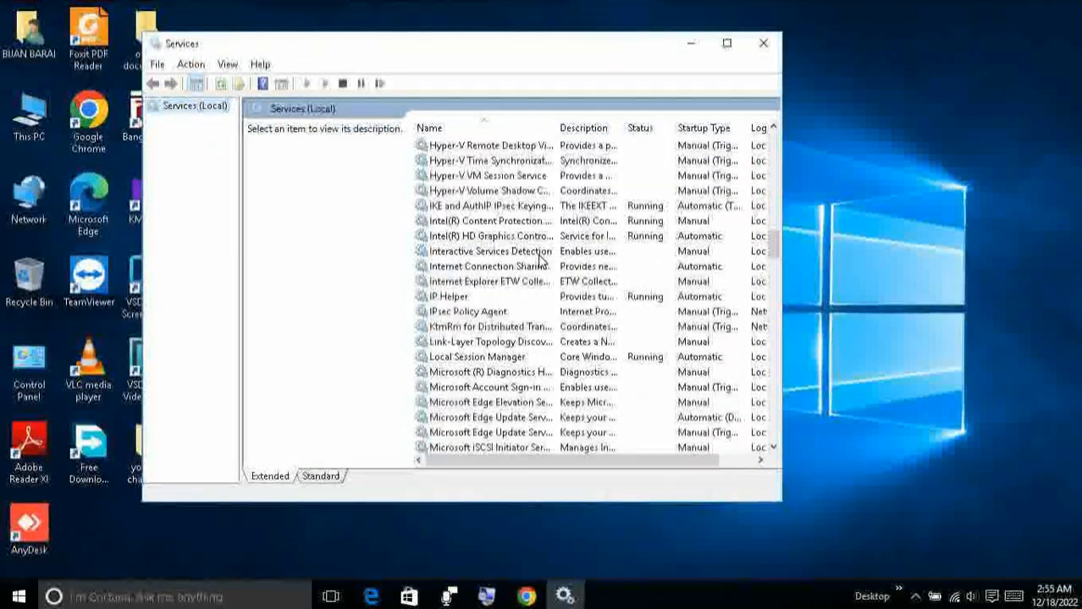
scroll(540, 260, down, 9)
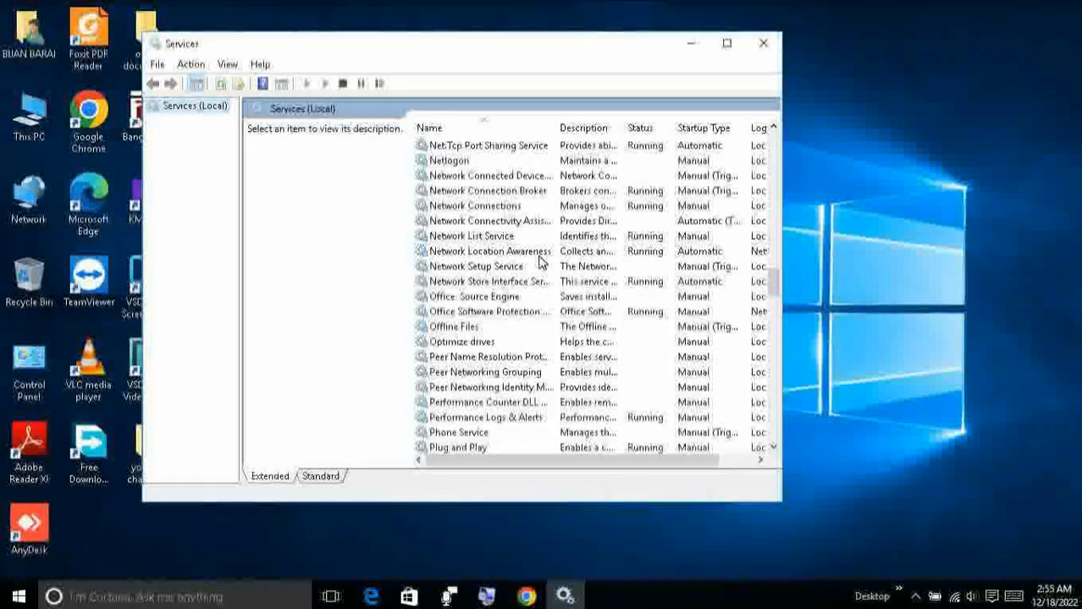
scroll(540, 261, down, 20)
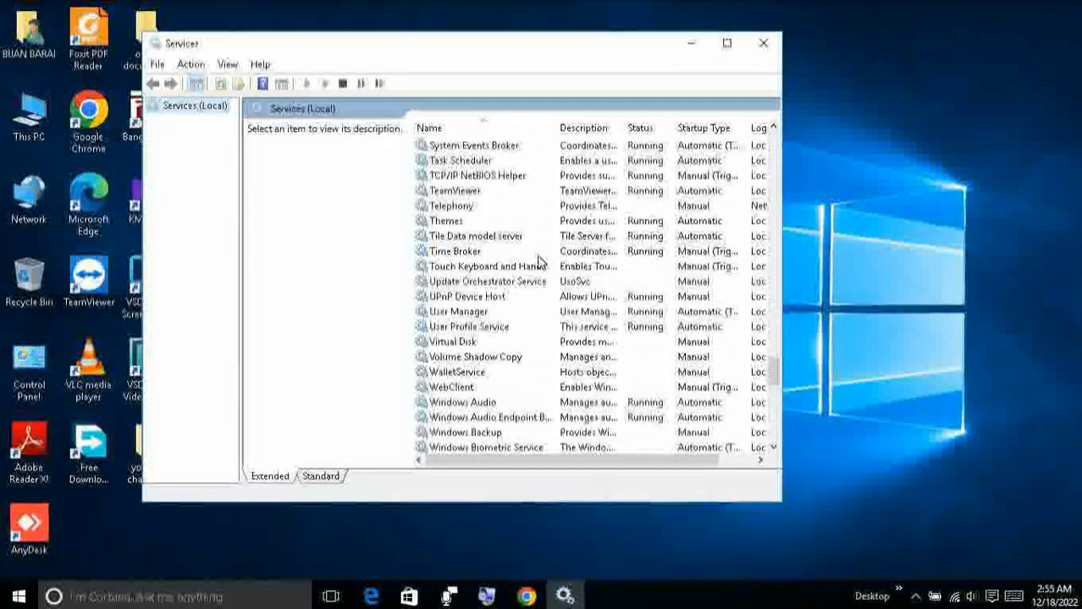
scroll(538, 261, down, 9)
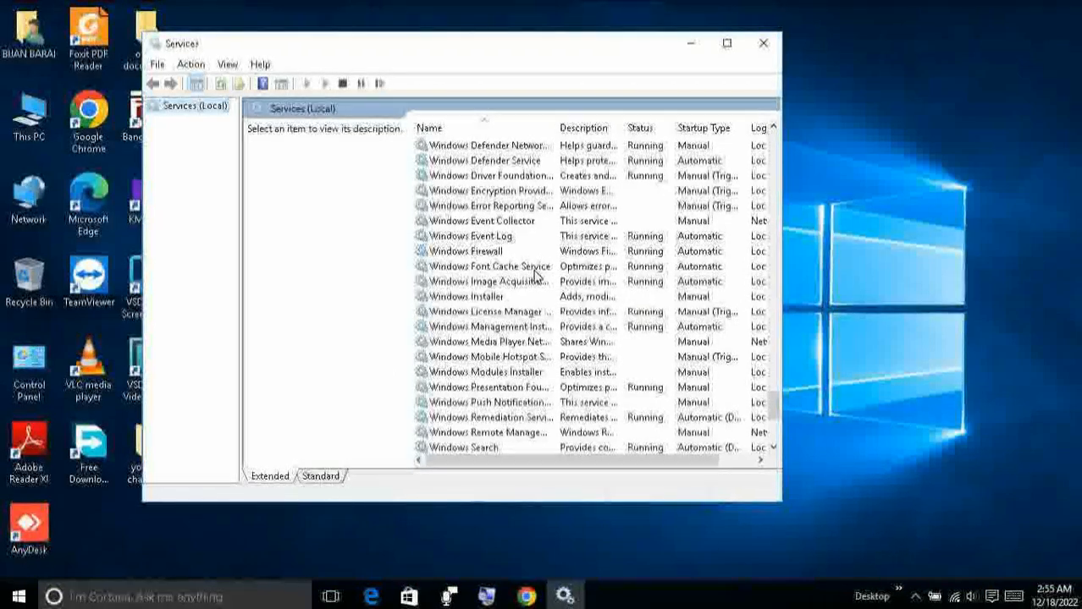
scroll(535, 275, down, 2)
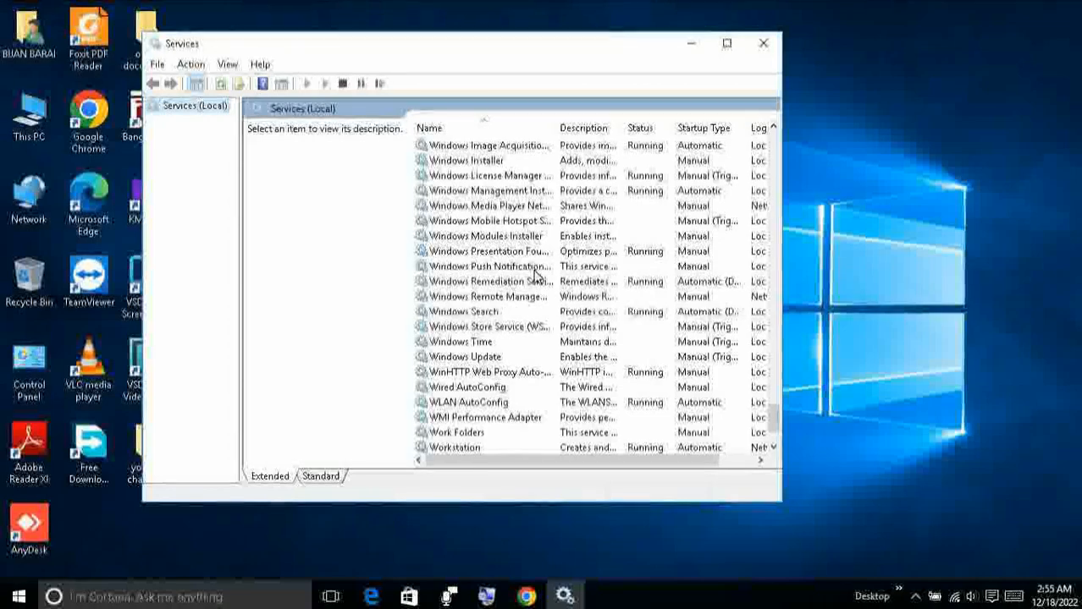
scroll(512, 292, down, 1)
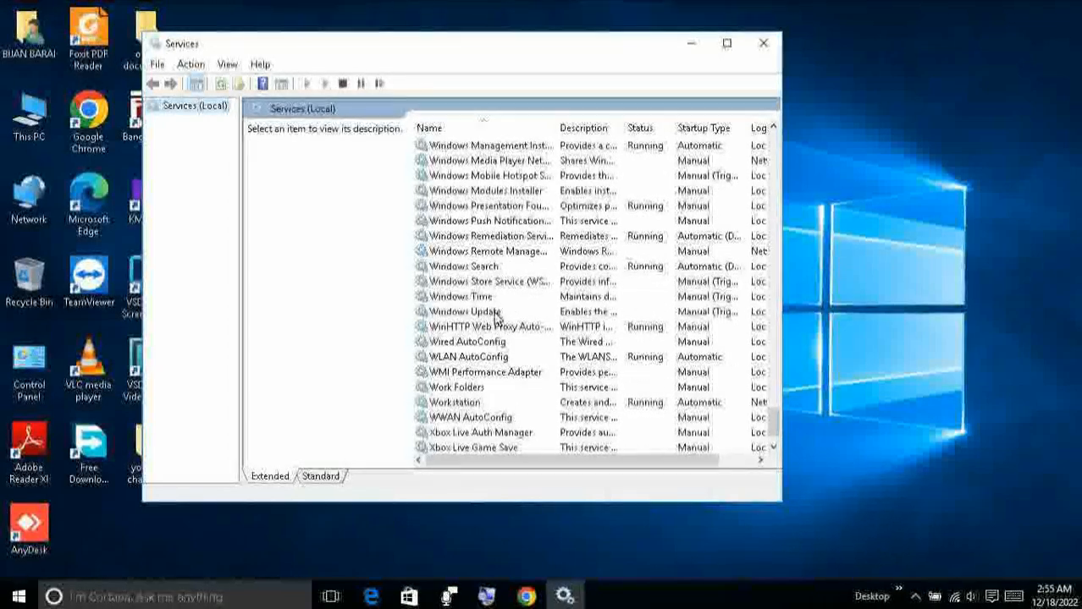
click(497, 313)
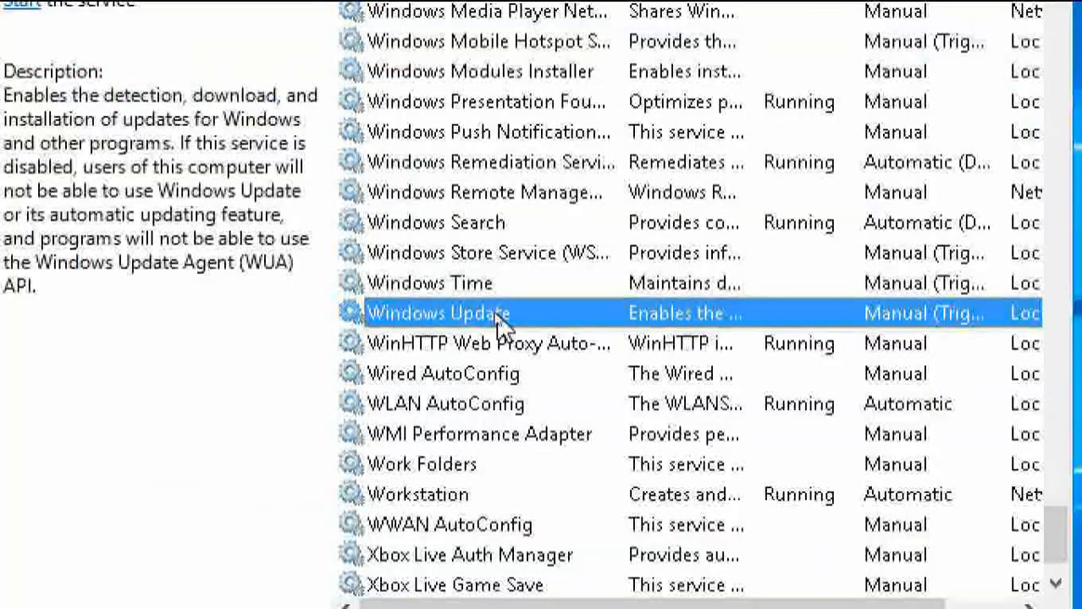
right_click(584, 308)
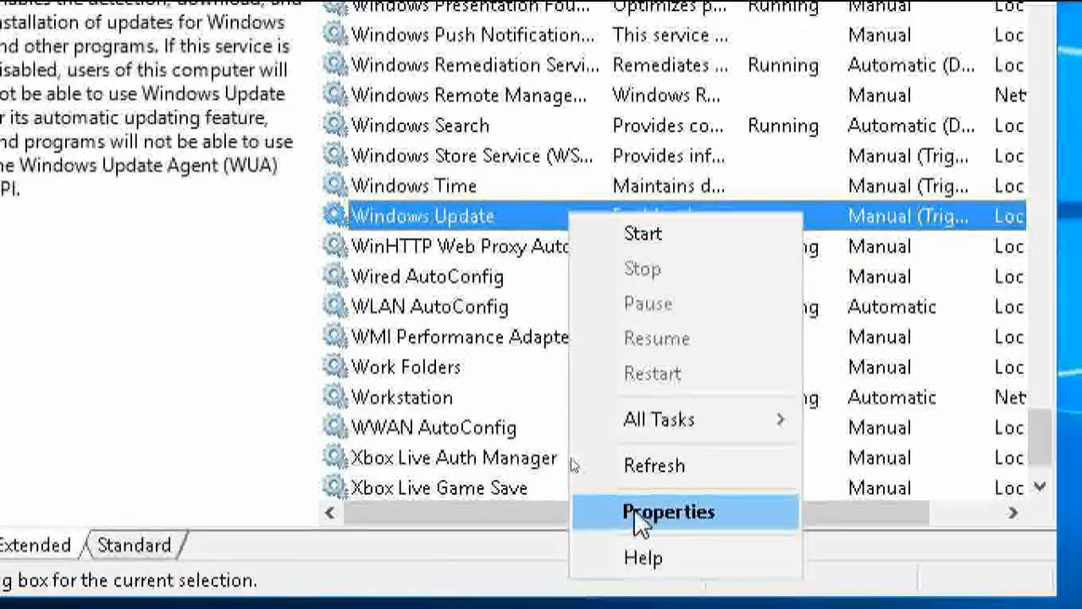
click(659, 606)
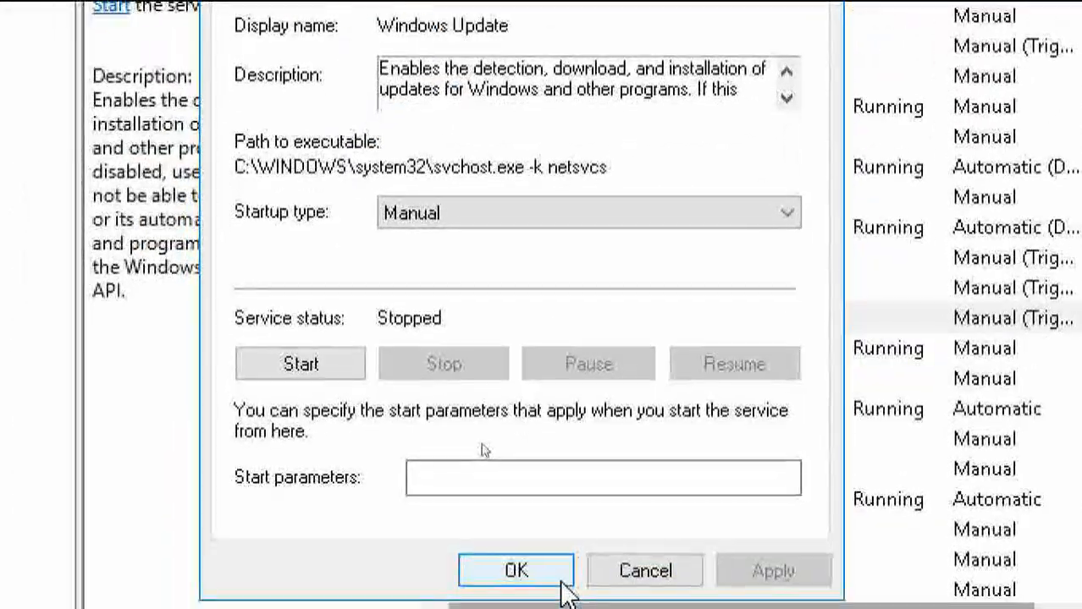
- Set the Windows Update service's startup type to Disabled and apply the change
click(768, 215)
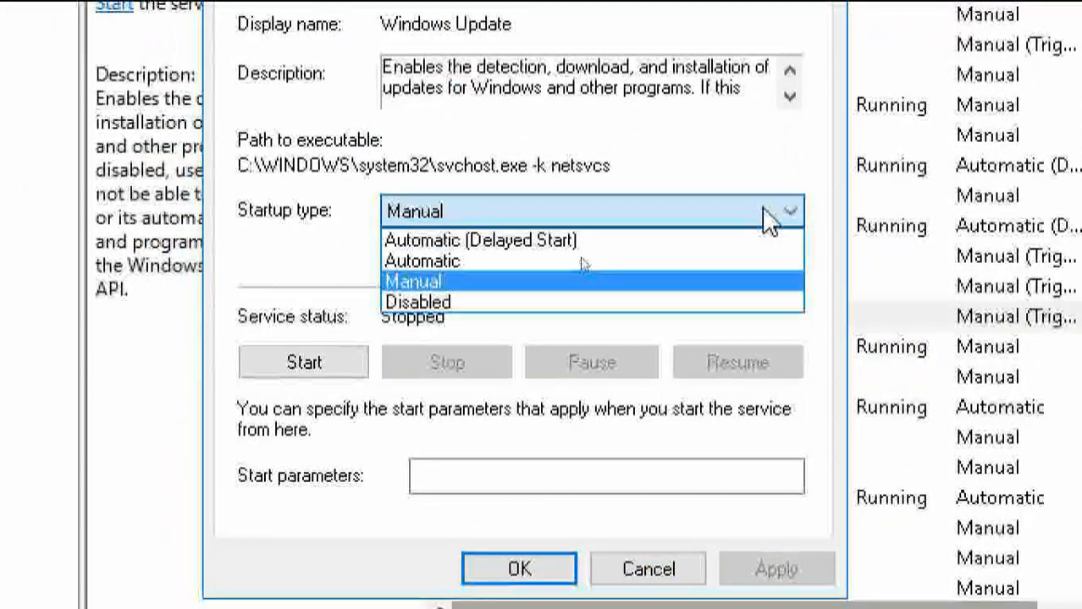
click(478, 305)
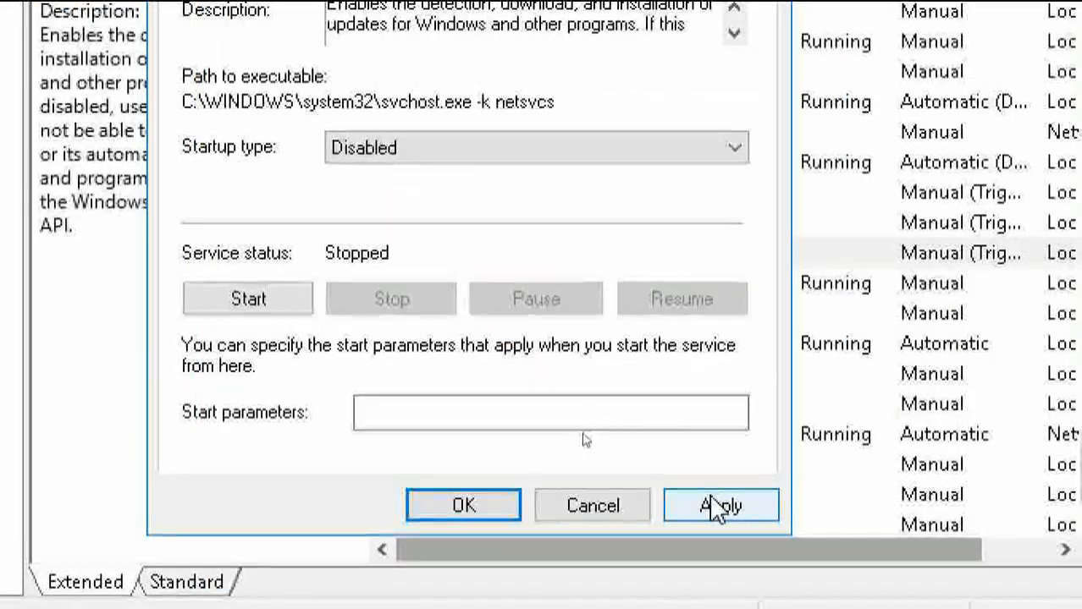
click(776, 569)
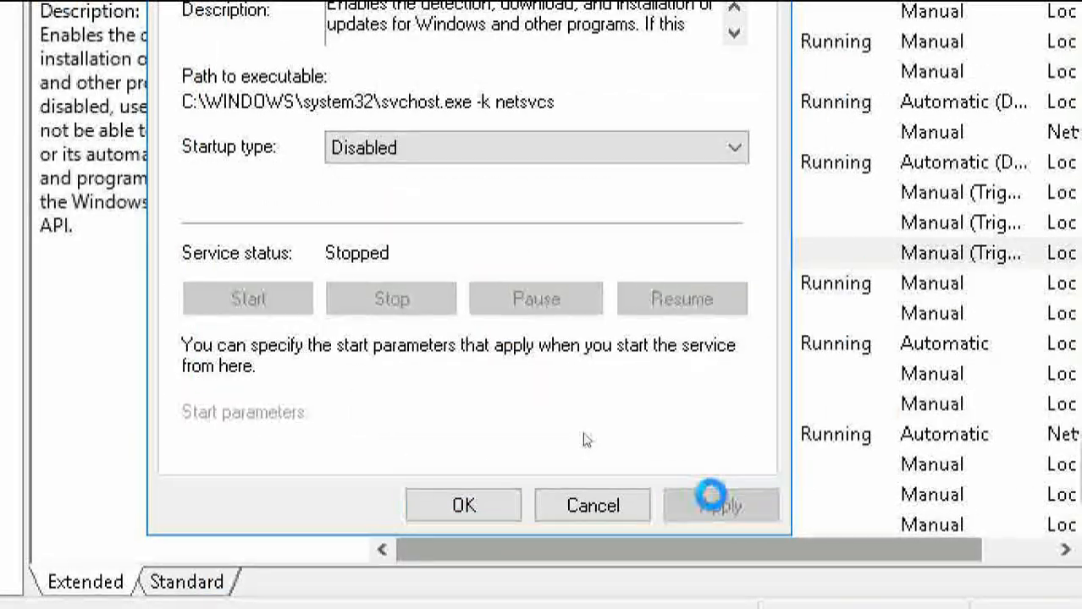
- Close the Windows Update service's properties, then reopen them and set the startup type to Automatic, applying and confirming the change
click(468, 508)
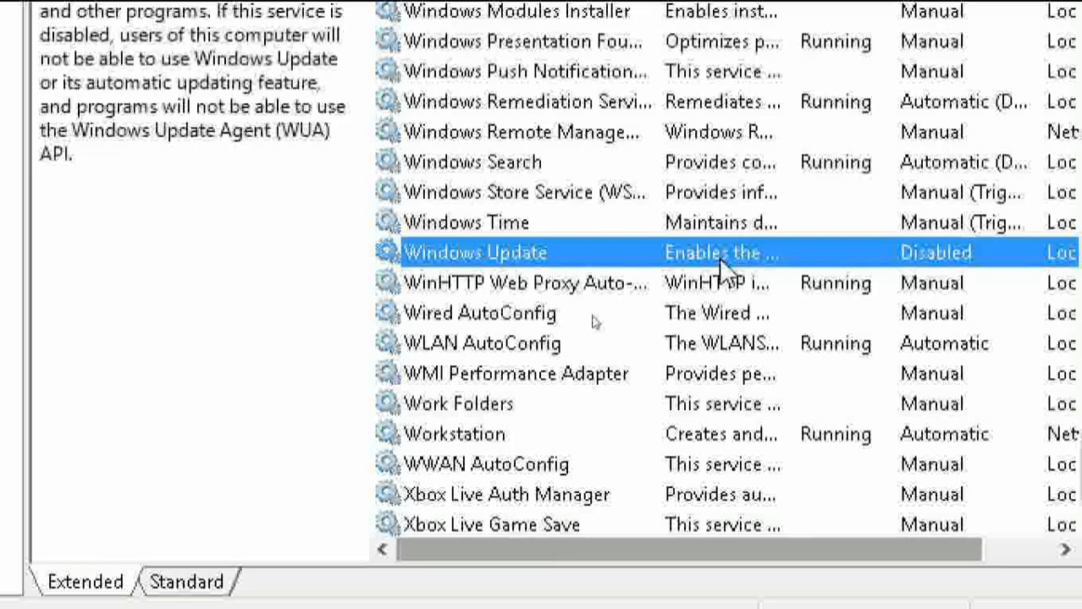
right_click(593, 254)
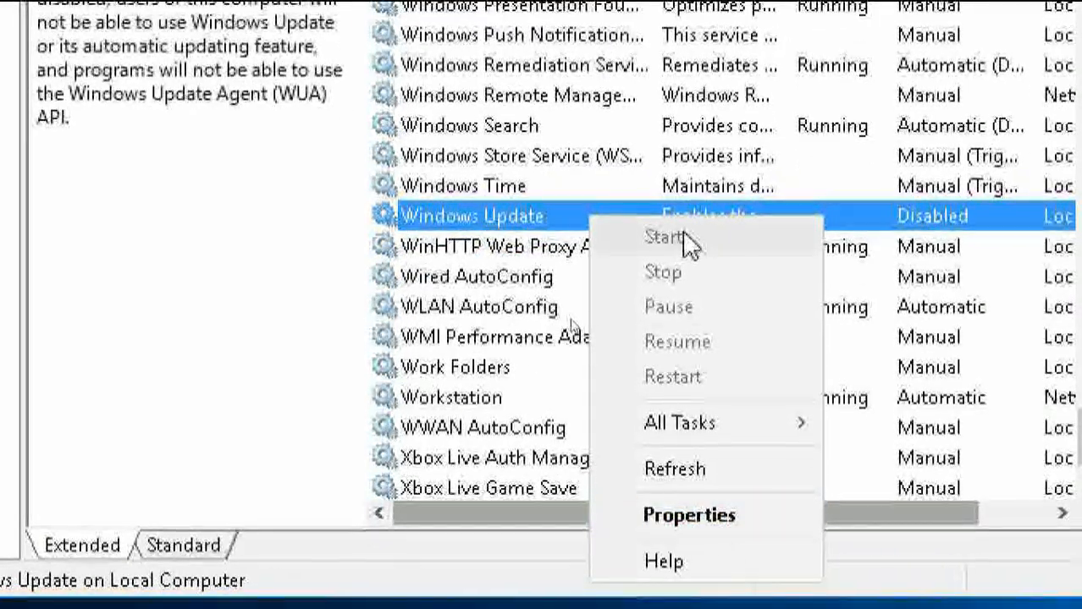
click(725, 517)
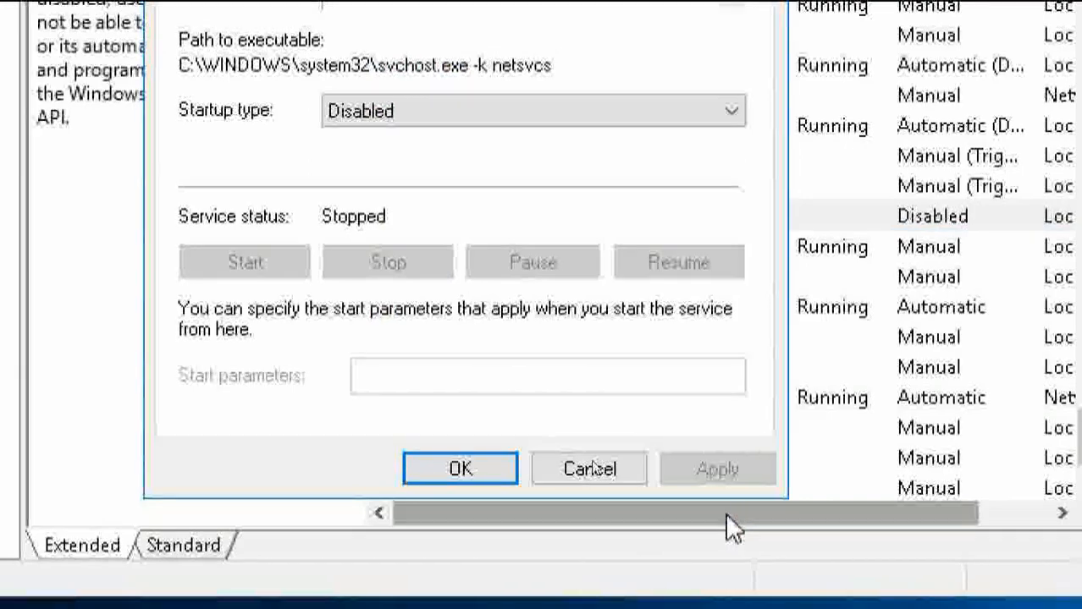
click(467, 112)
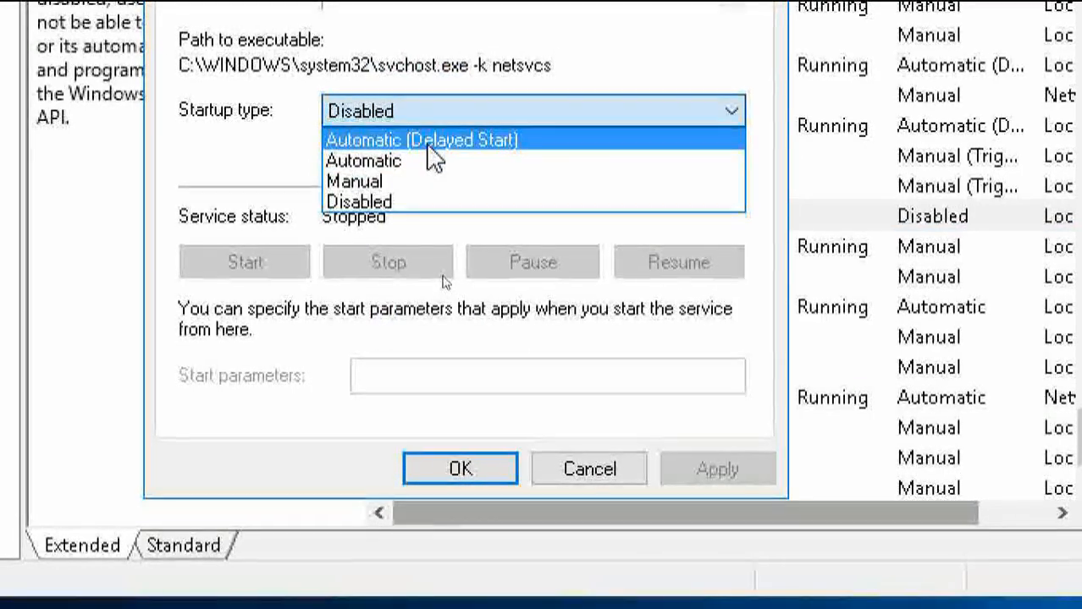
click(396, 163)
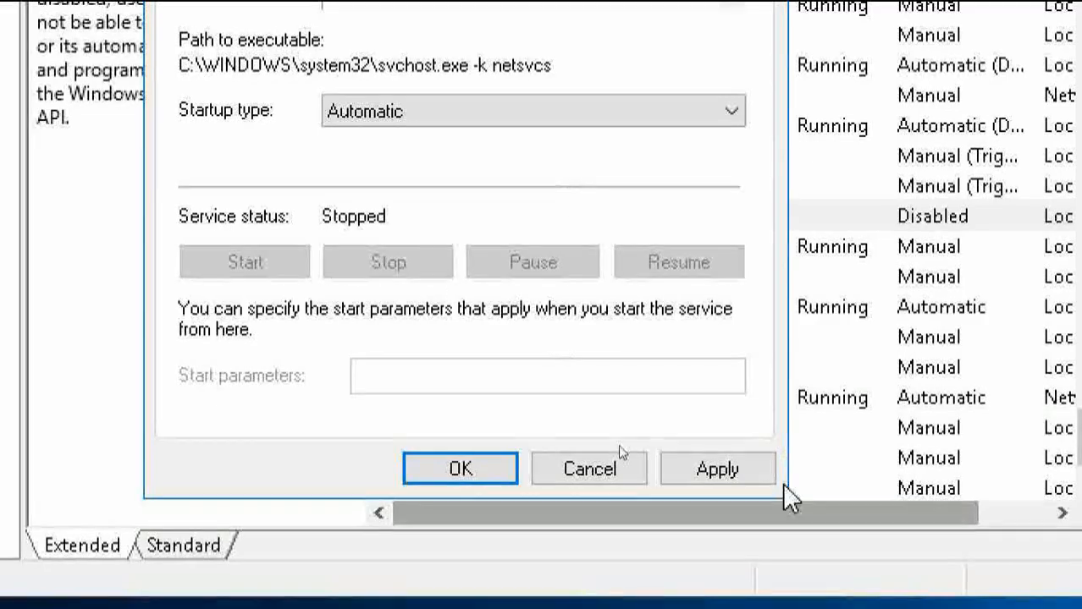
click(716, 471)
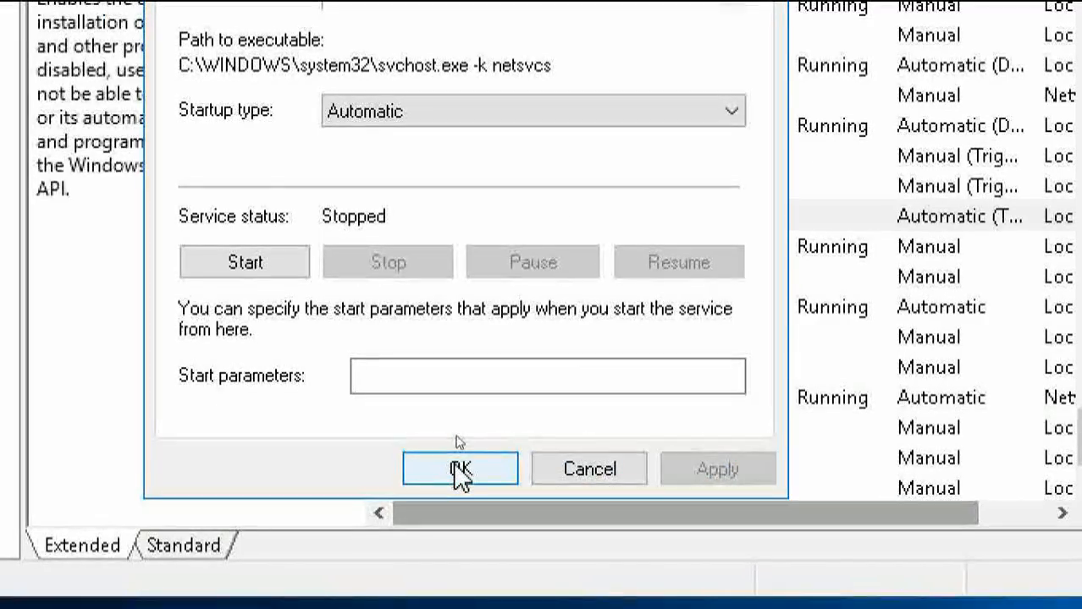
click(457, 467)
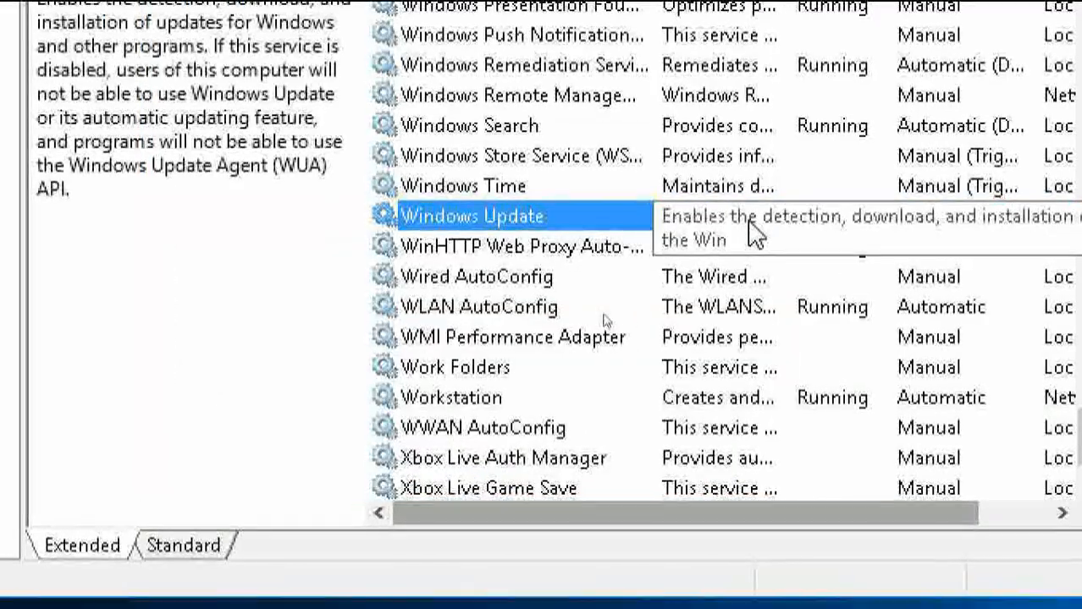
- Start the Windows Update service from the list of local services
right_click(632, 222)
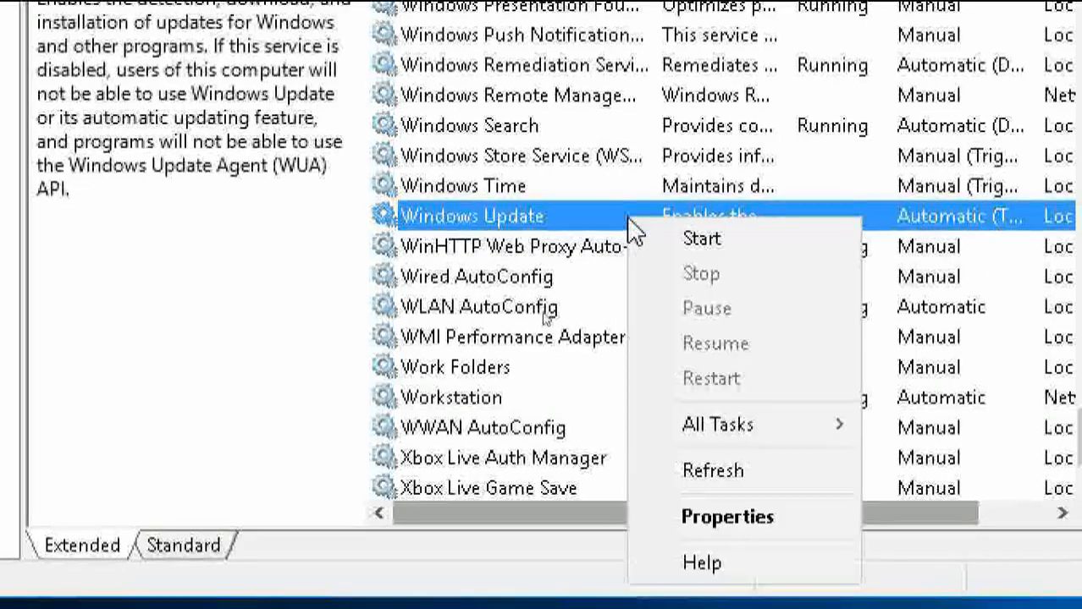
click(702, 240)
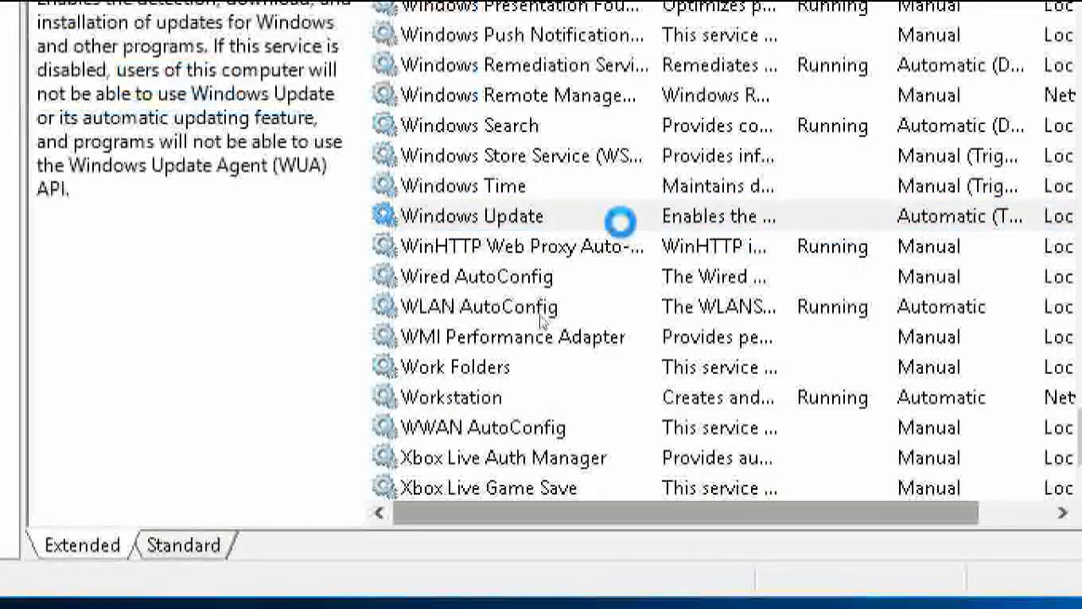